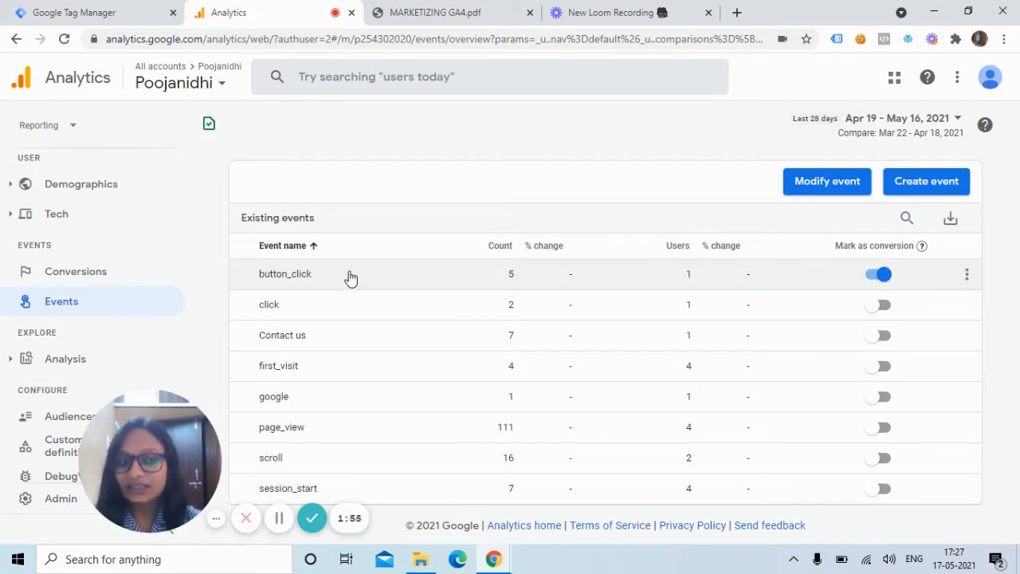
Step: Turn conversion marking for the button_click event off and on again, and open the list of conversion events
{"action": "left_click", "coordinate": [875, 276]}
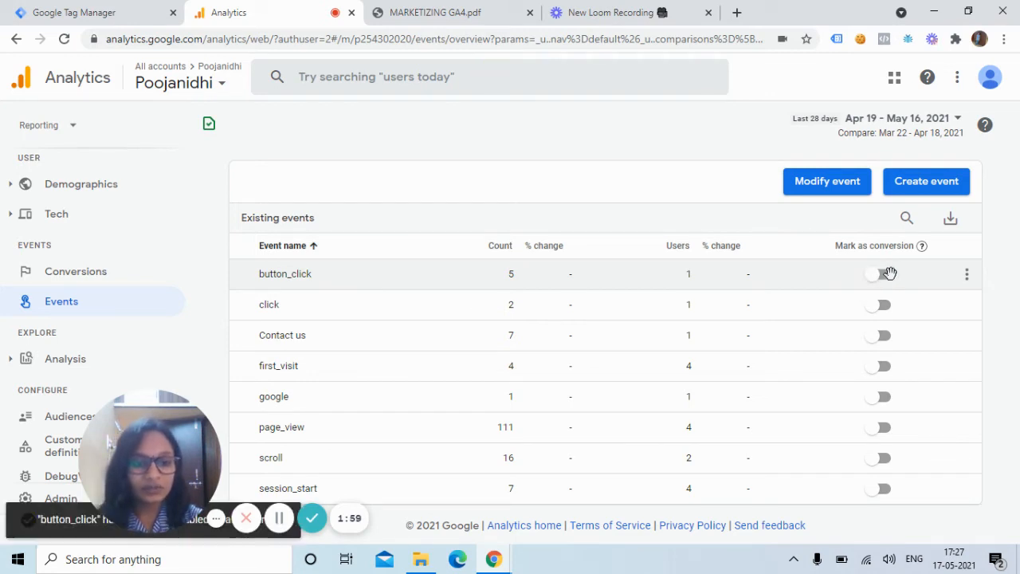
{"action": "left_click", "coordinate": [884, 274]}
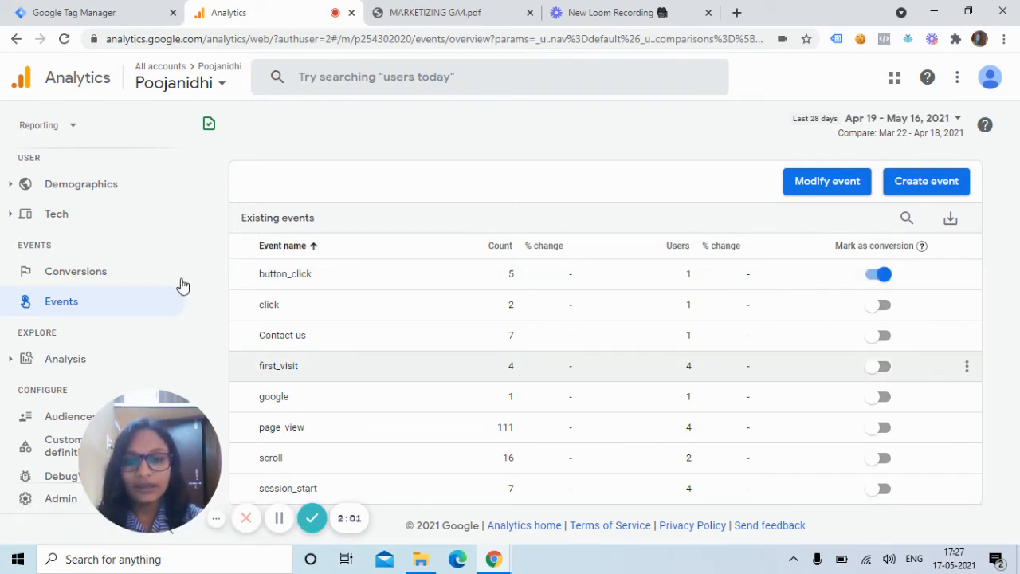
{"action": "left_click", "coordinate": [106, 279]}
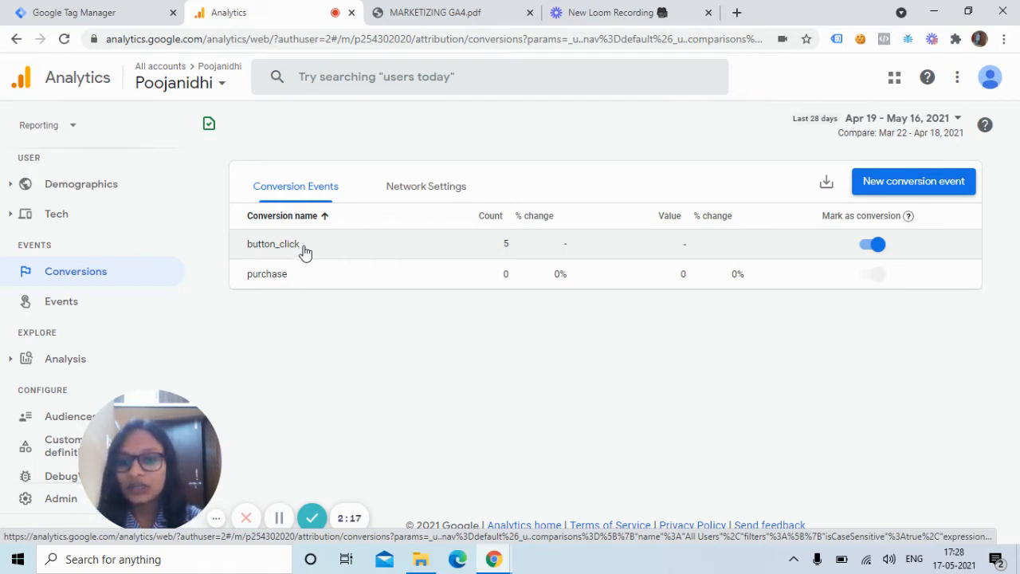
Step: Consult the GA4 Conversion Tracking page in MARKETIZING GA4.pdf and return to Analytics
{"action": "left_click", "coordinate": [458, 8]}
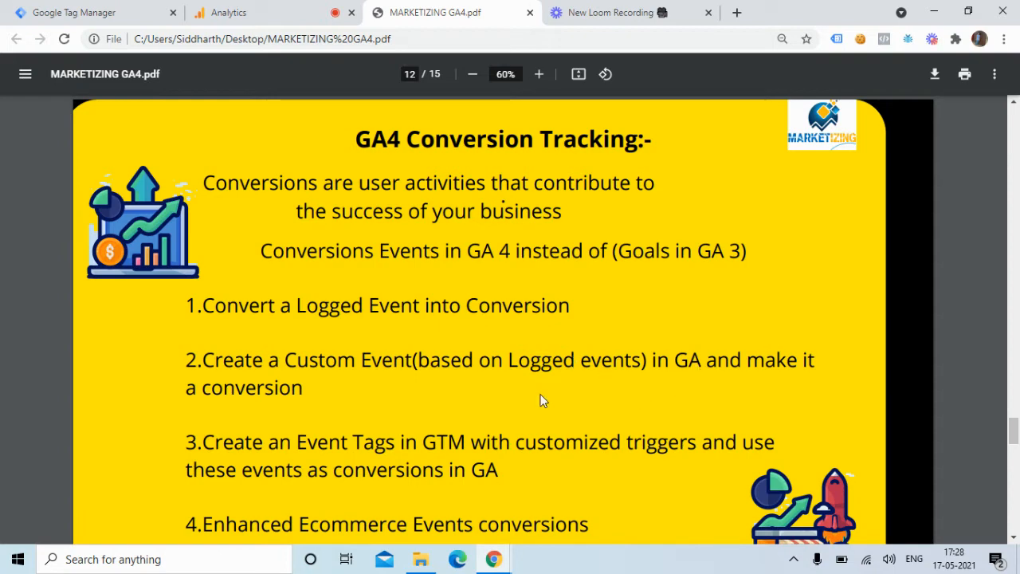
{"action": "left_click", "coordinate": [269, 9]}
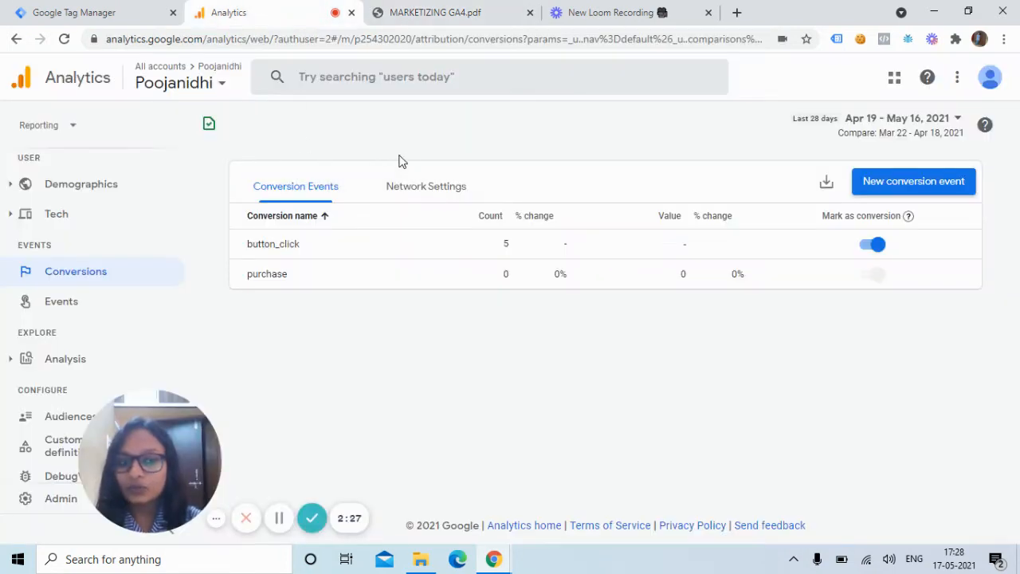
Step: Start a new custom event from the existing events list and name it aboutus_pageview
{"action": "left_click", "coordinate": [76, 310]}
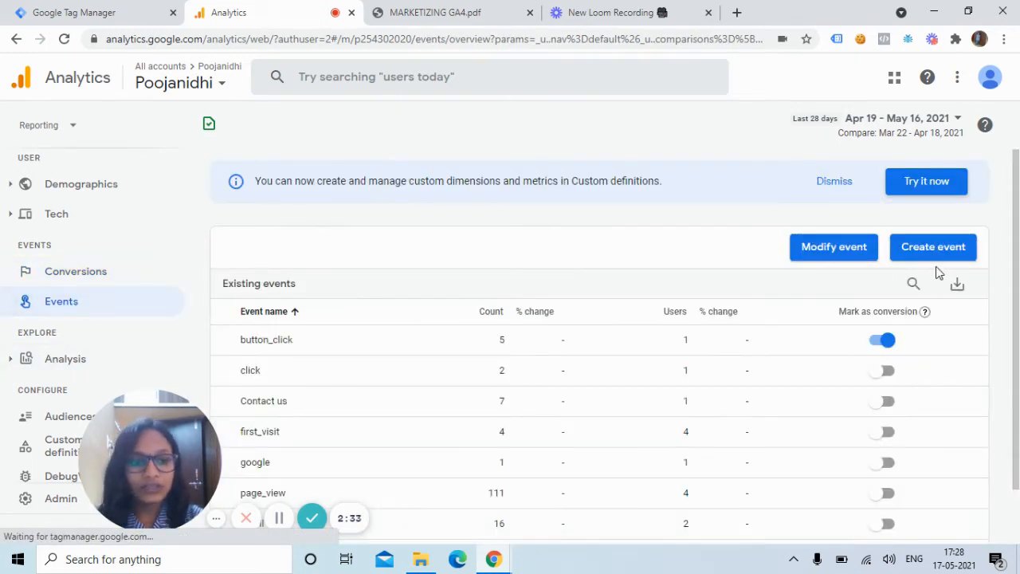
{"action": "left_click", "coordinate": [937, 264]}
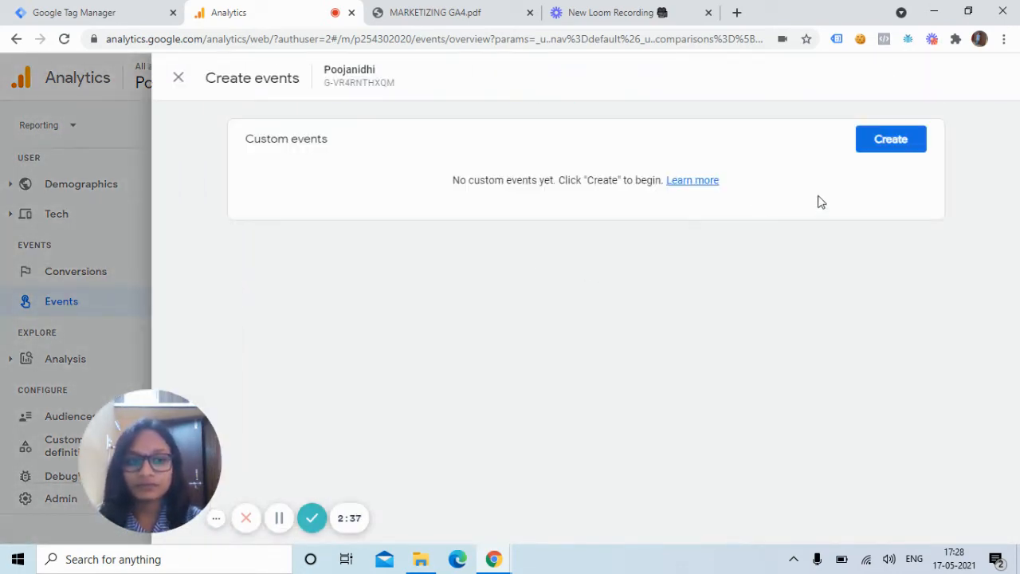
{"action": "left_click", "coordinate": [886, 148]}
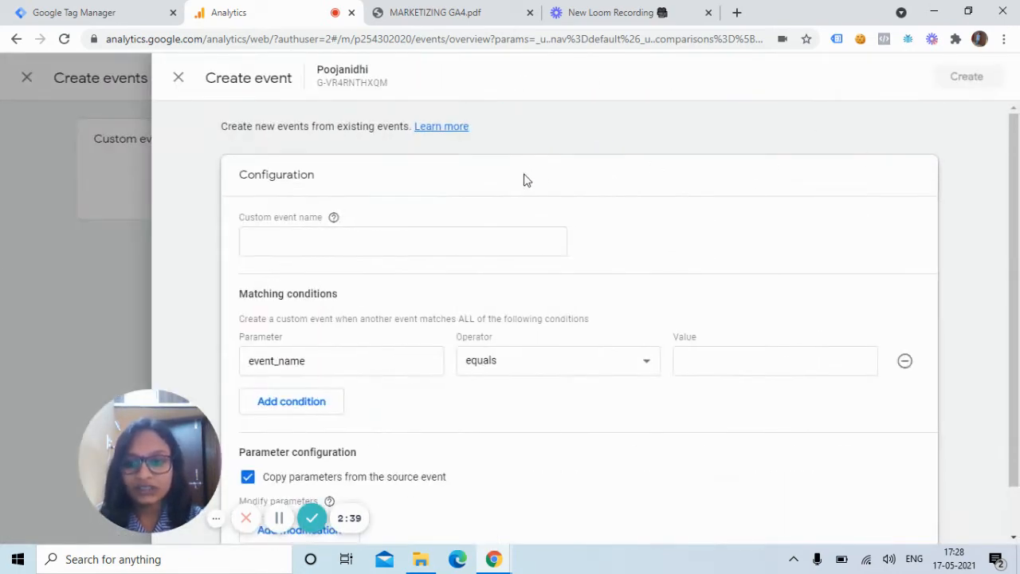
{"action": "left_click", "coordinate": [480, 242]}
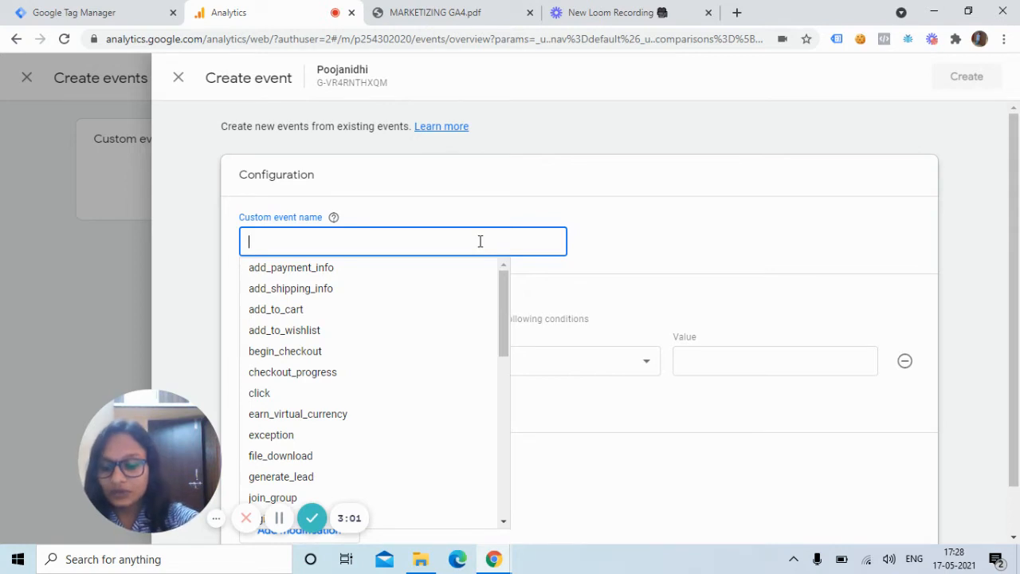
{"action": "type", "text": "t"}
{"action": "key", "text": "BackSpace"}
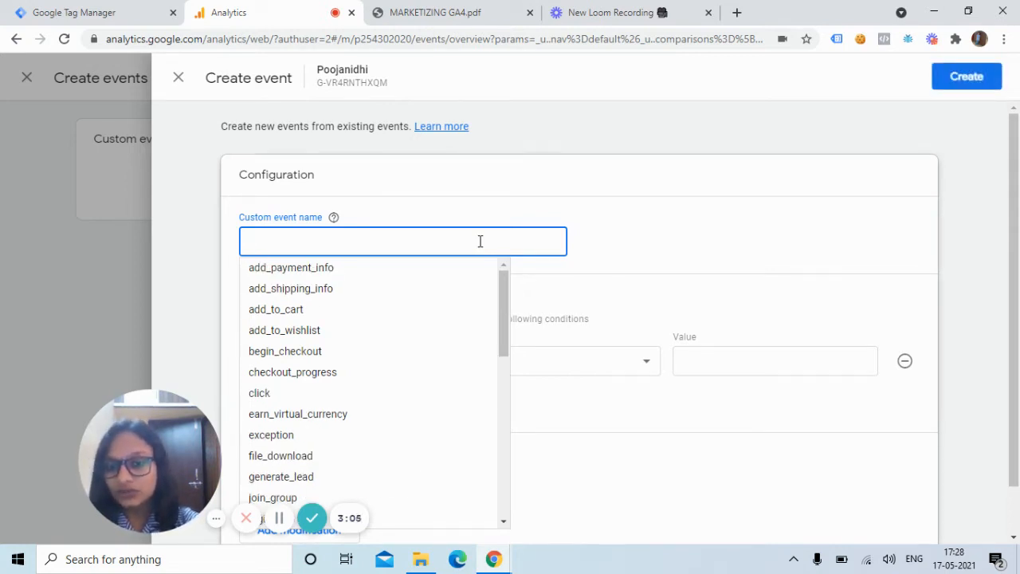
{"action": "type", "text": "abc"}
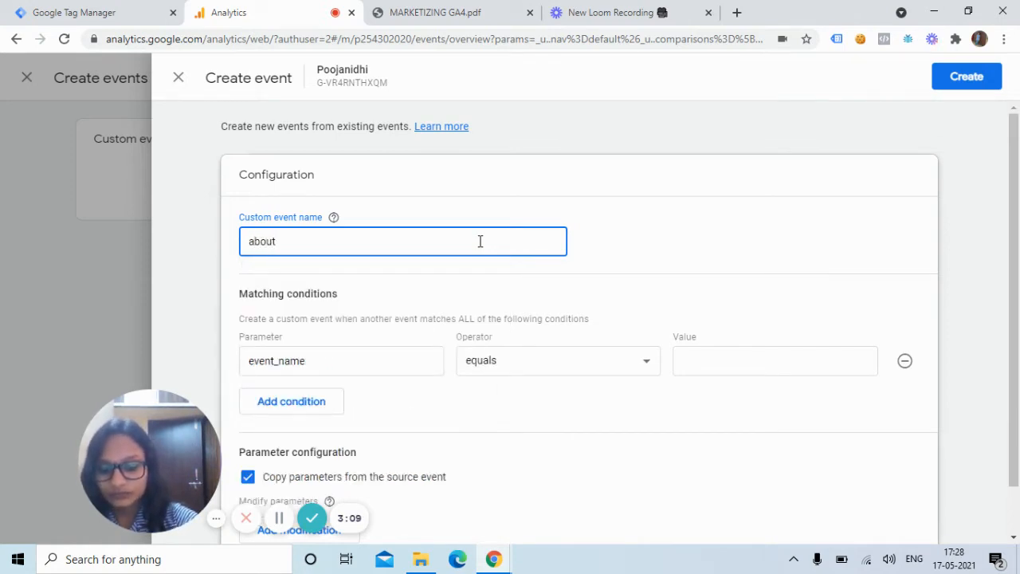
{"action": "type", "text": "utus_pageview"}
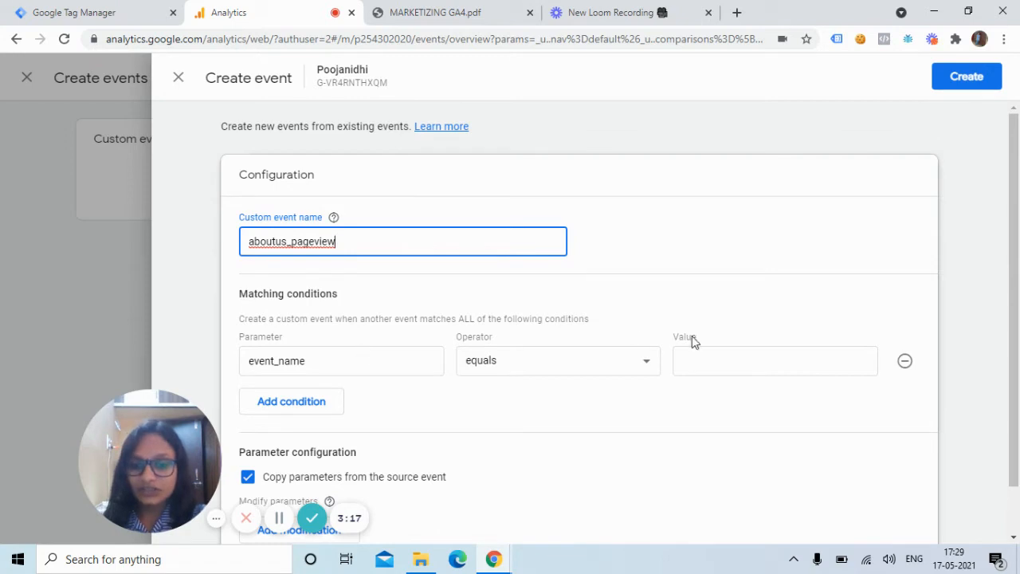
Step: Set the first matching condition so that event_name equals page_view
{"action": "left_click", "coordinate": [754, 362]}
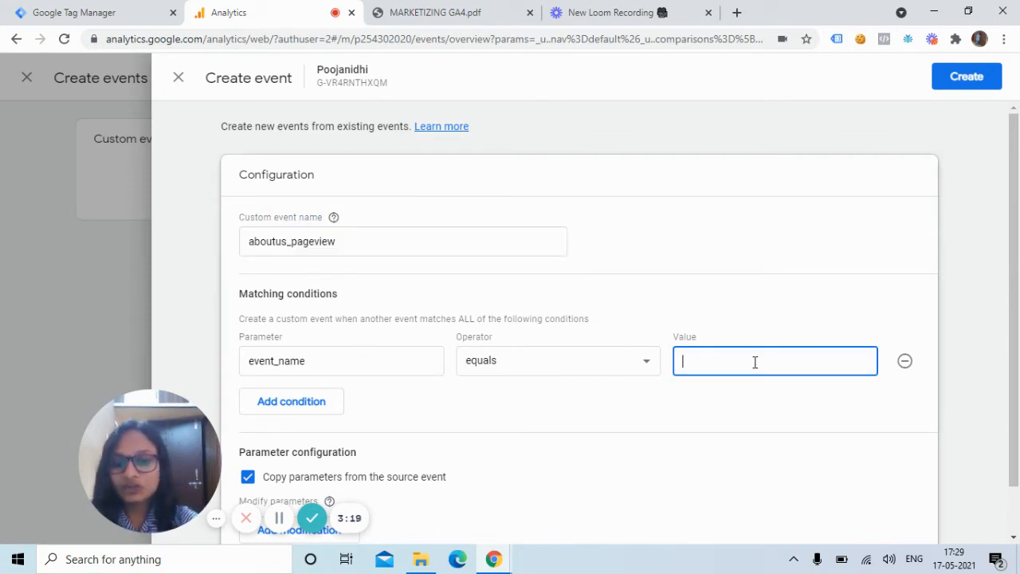
{"action": "type", "text": "page_view"}
Step: Add a second matching condition, page_location contains /about/, and save the custom event
{"action": "left_click", "coordinate": [277, 409]}
{"action": "left_click", "coordinate": [275, 407]}
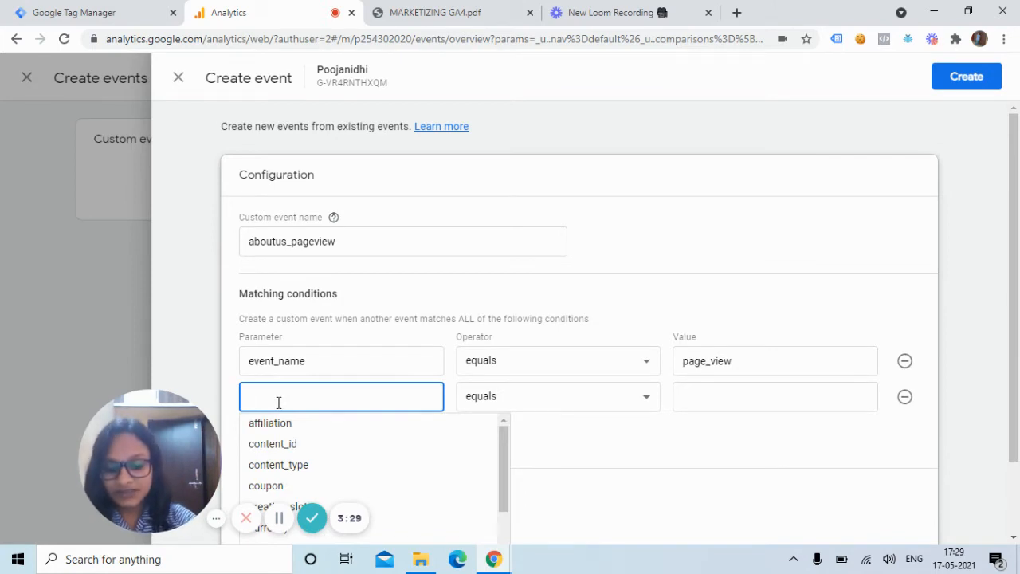
{"action": "type", "text": "page"}
{"action": "left_click", "coordinate": [289, 423]}
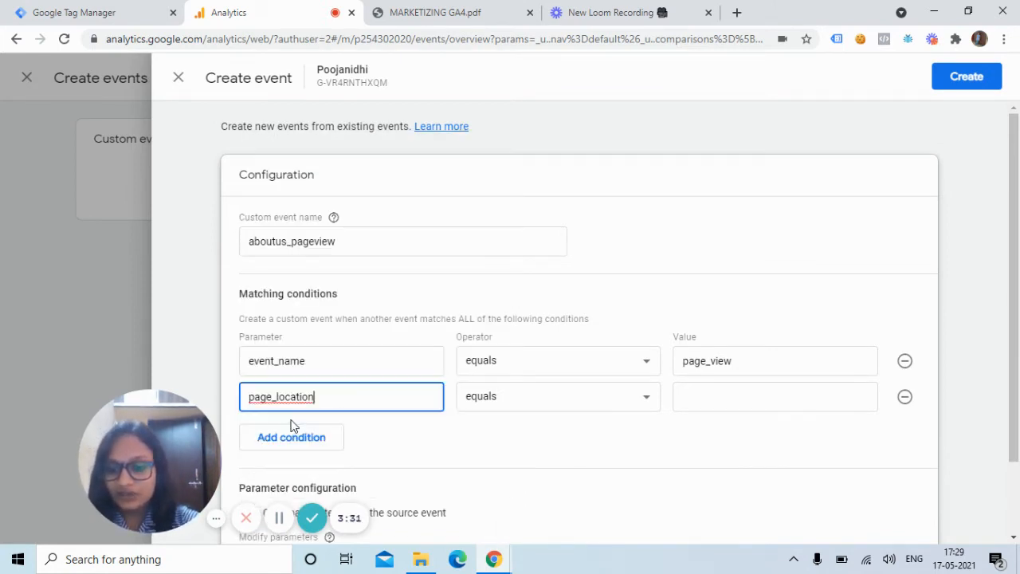
{"action": "left_click", "coordinate": [577, 407]}
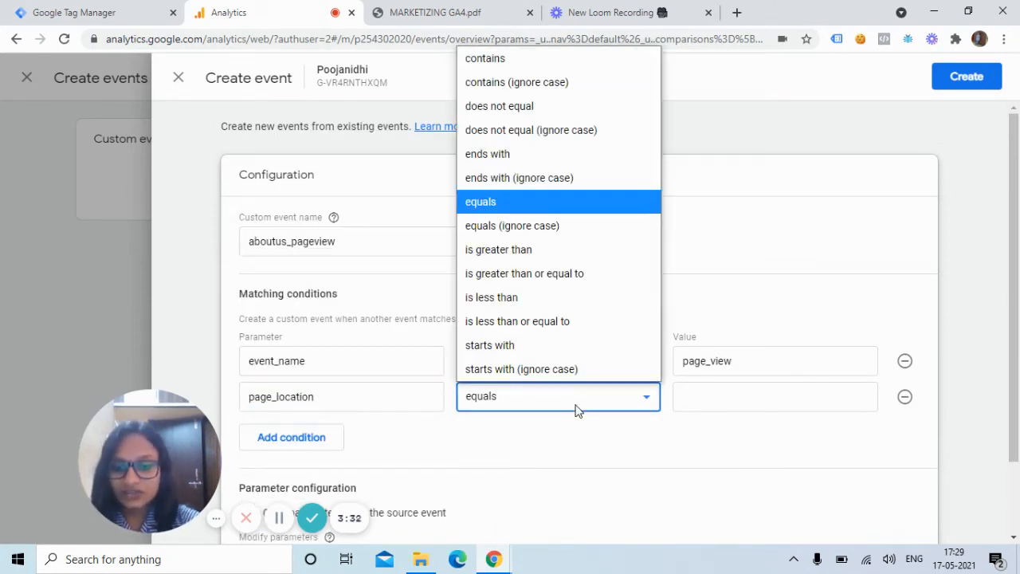
{"action": "left_click", "coordinate": [576, 60]}
{"action": "left_click", "coordinate": [716, 401]}
{"action": "type", "text": "/about"}
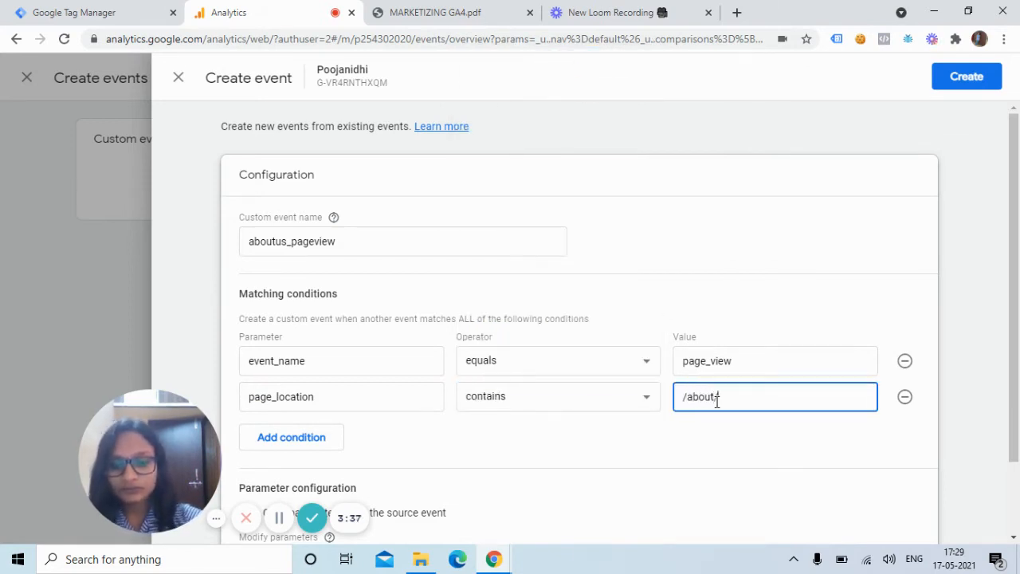
{"action": "type", "text": "/"}
{"action": "scroll", "coordinate": [347, 364], "scroll_direction": "down", "scroll_amount": 1}
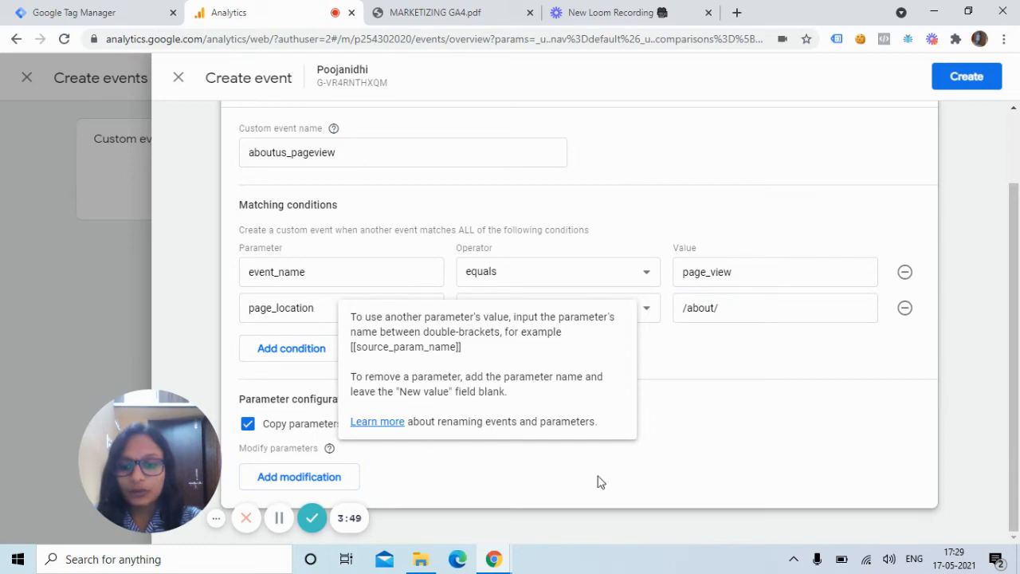
{"action": "left_click", "coordinate": [979, 77]}
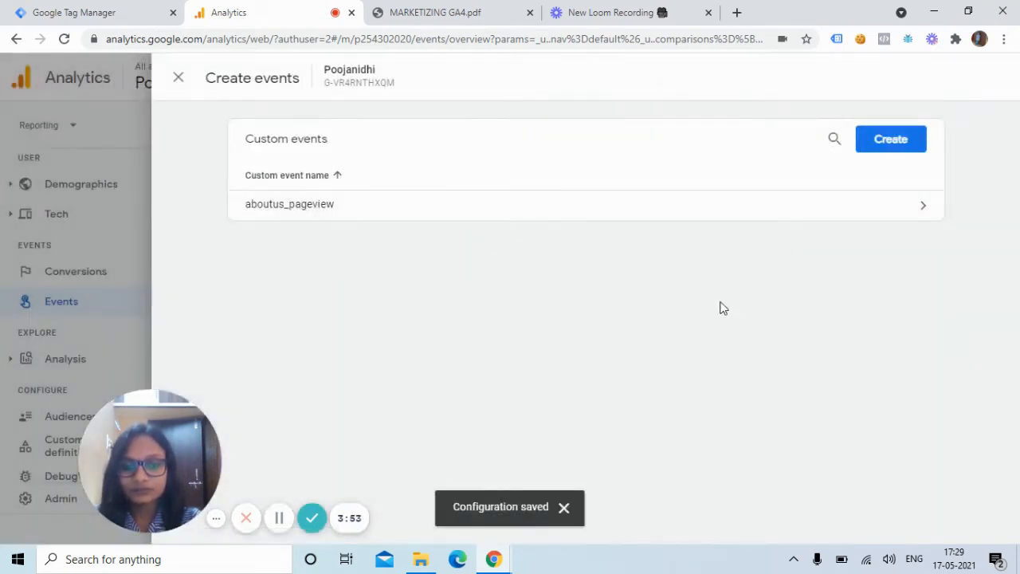
Step: Review the saved aboutus_pageview configuration and return to the existing events list
{"action": "left_click", "coordinate": [502, 214]}
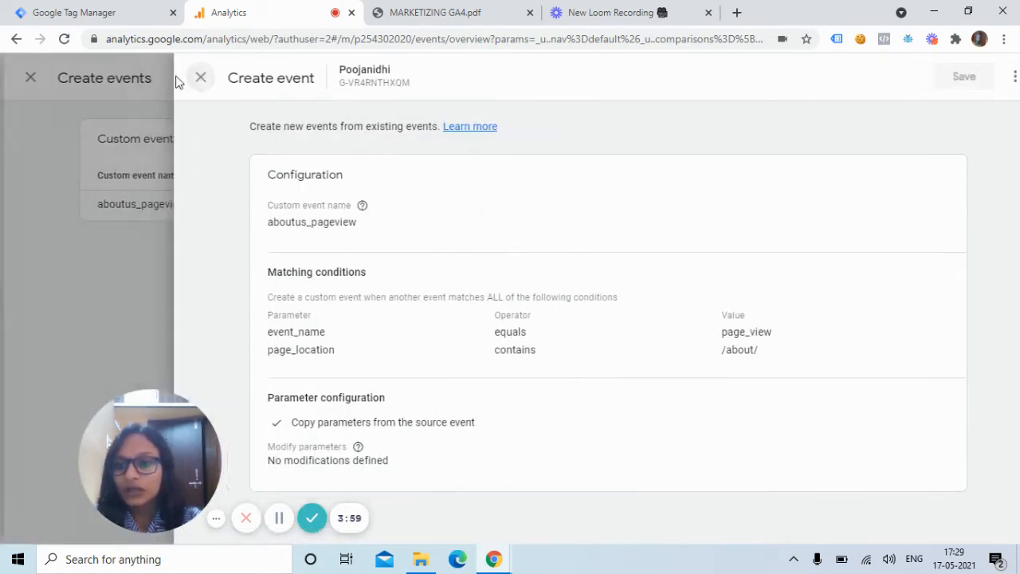
{"action": "left_click", "coordinate": [177, 78]}
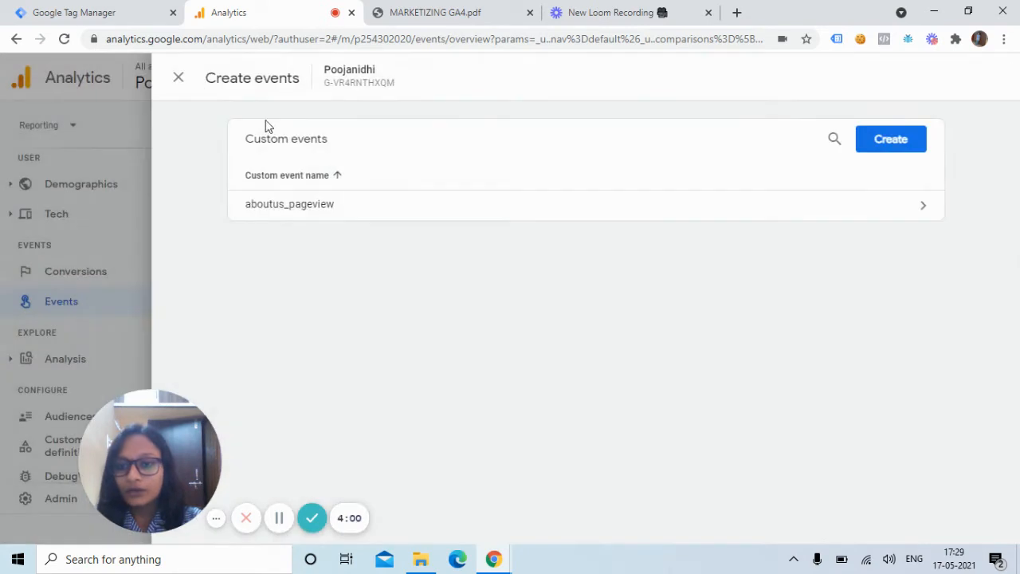
{"action": "left_click", "coordinate": [178, 78]}
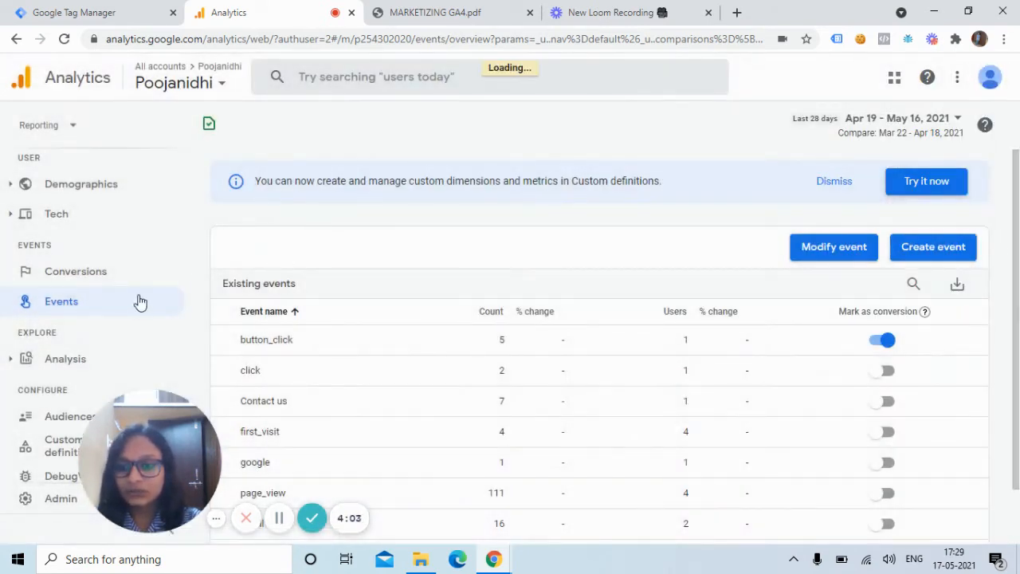
Step: Add and save a new conversion event named aboutus_pageview
{"action": "left_click", "coordinate": [88, 280]}
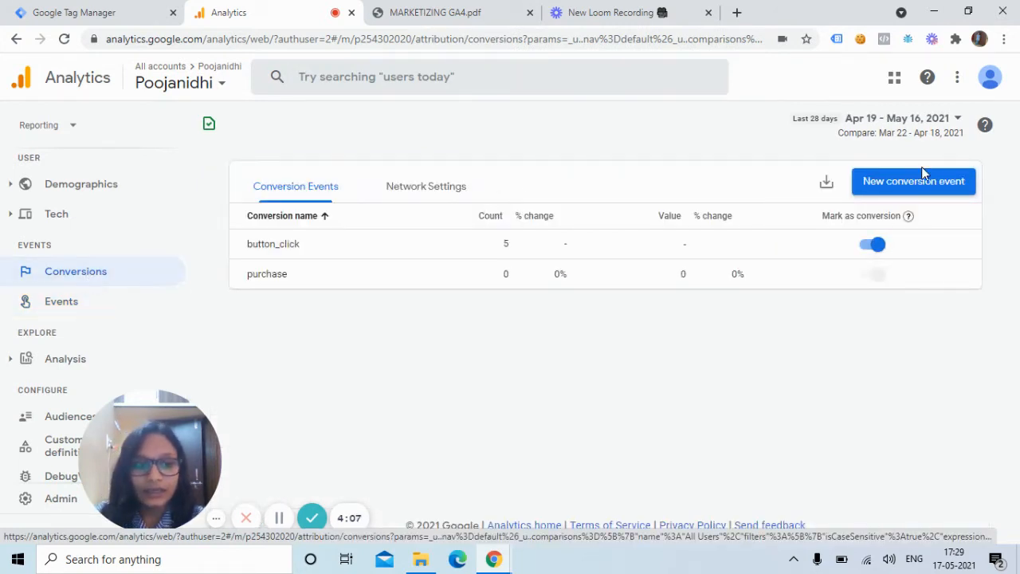
{"action": "left_click", "coordinate": [915, 187]}
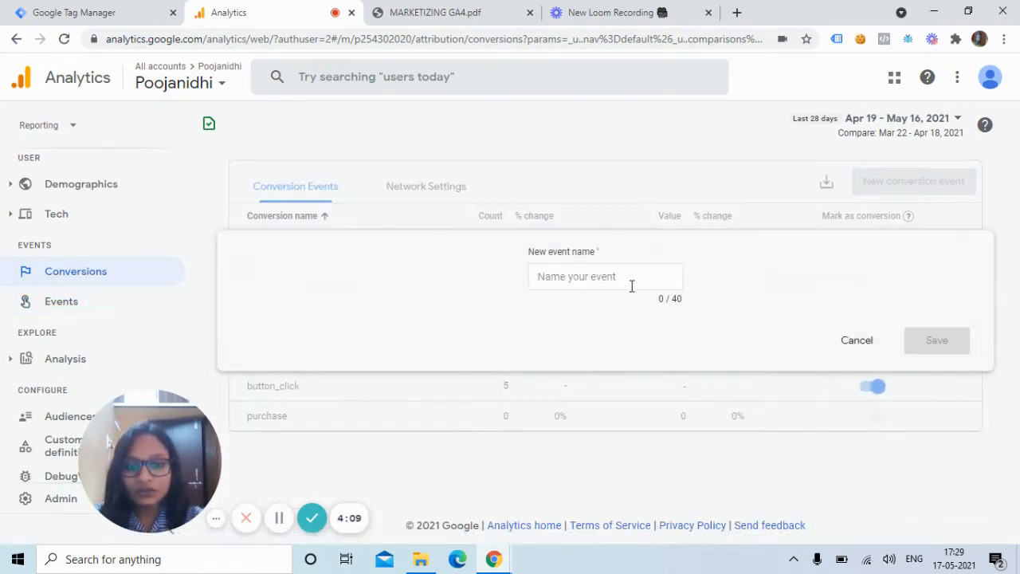
{"action": "left_click", "coordinate": [631, 285]}
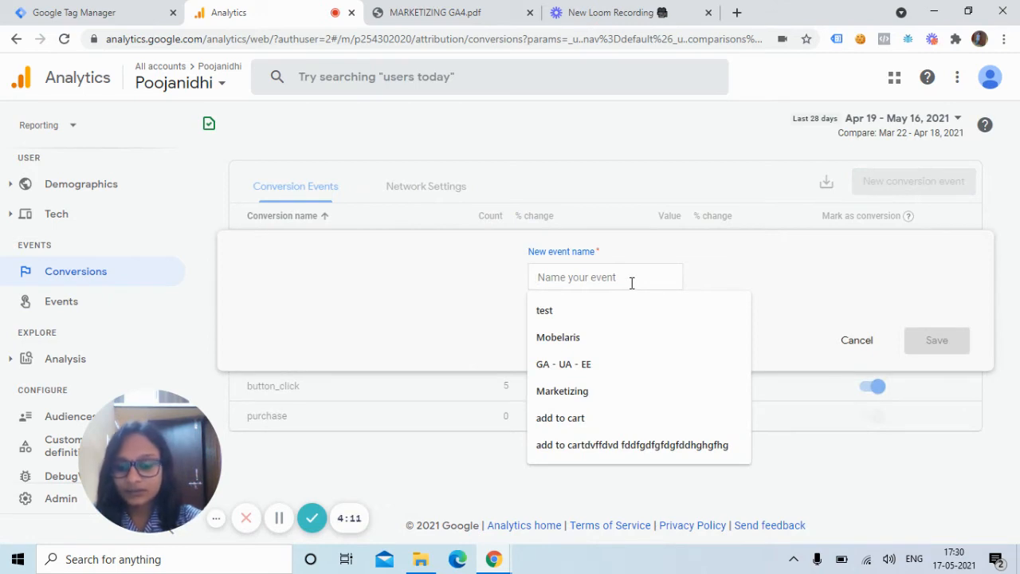
{"action": "type", "text": "ab"}
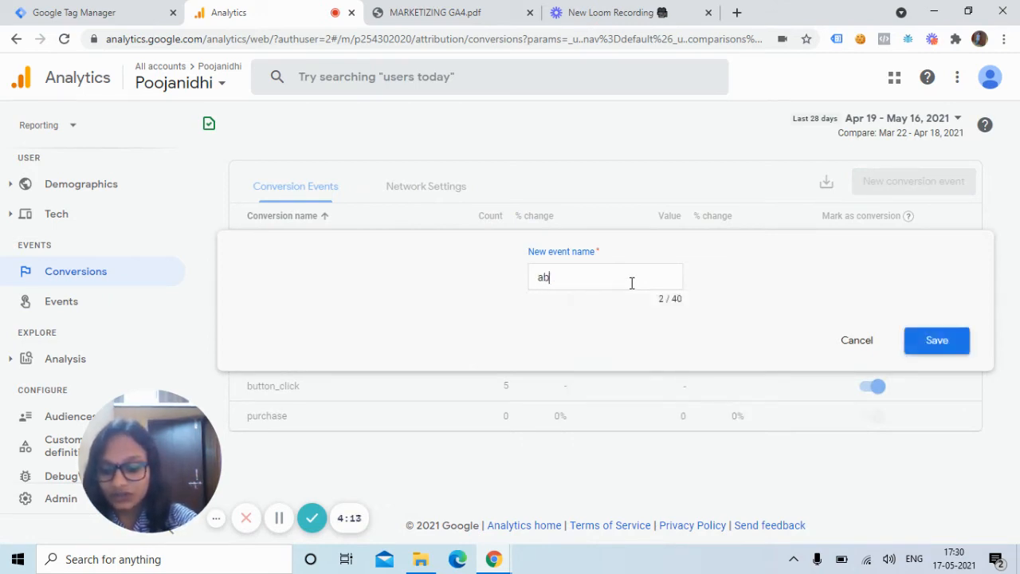
{"action": "type", "text": "outus"}
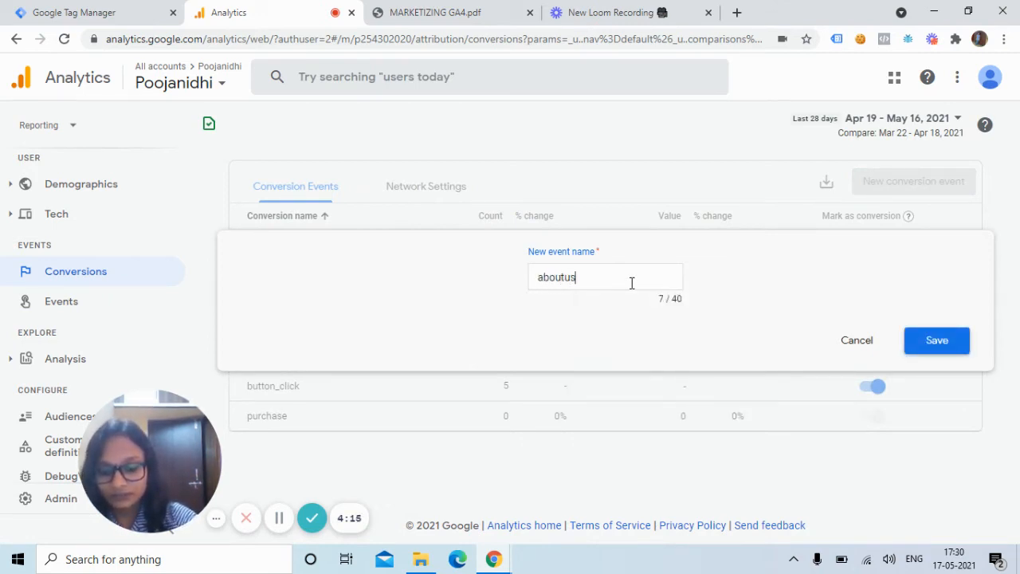
{"action": "type", "text": "_pageview"}
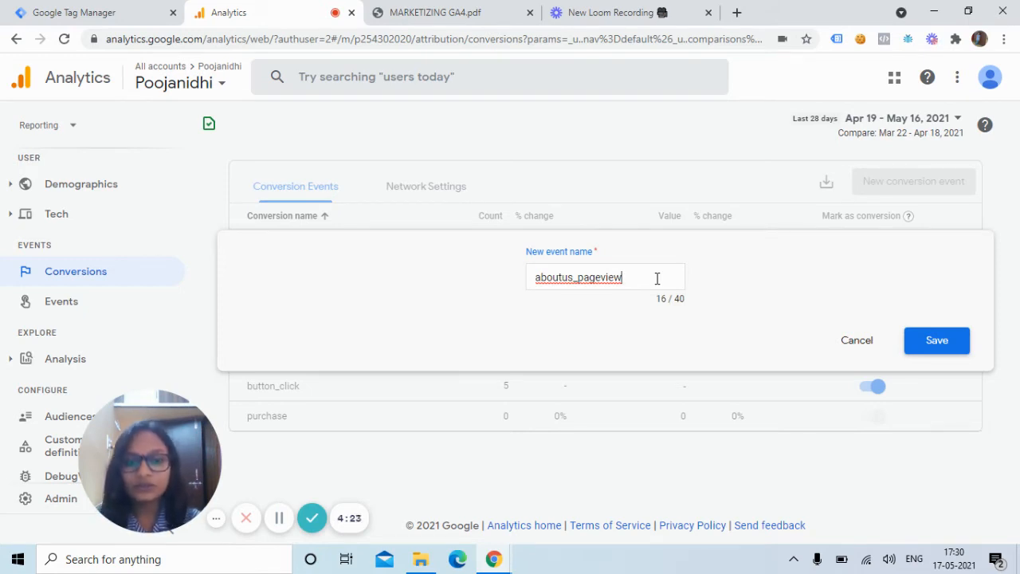
{"action": "left_click", "coordinate": [939, 340]}
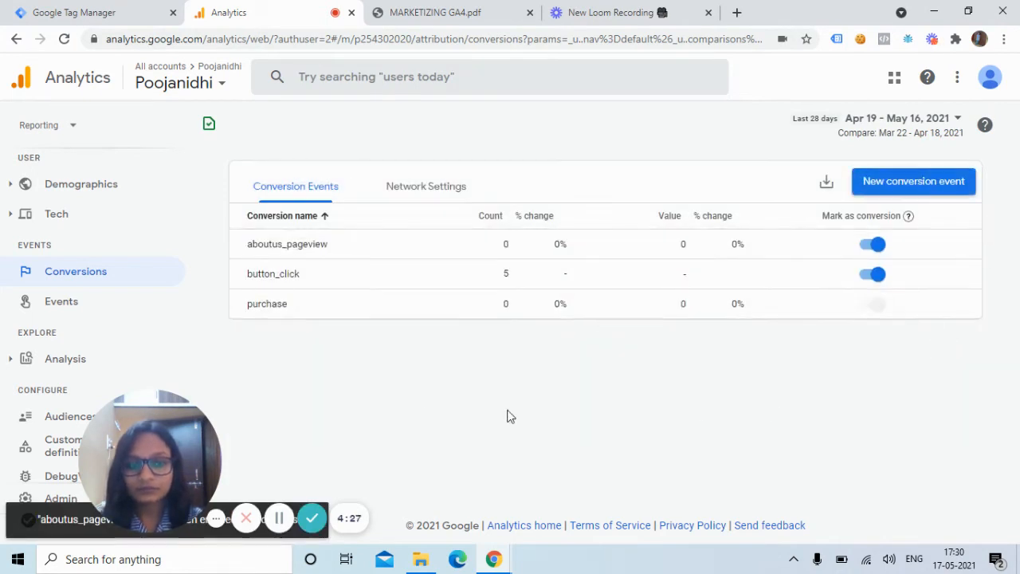
{"action": "left_click", "coordinate": [116, 11]}
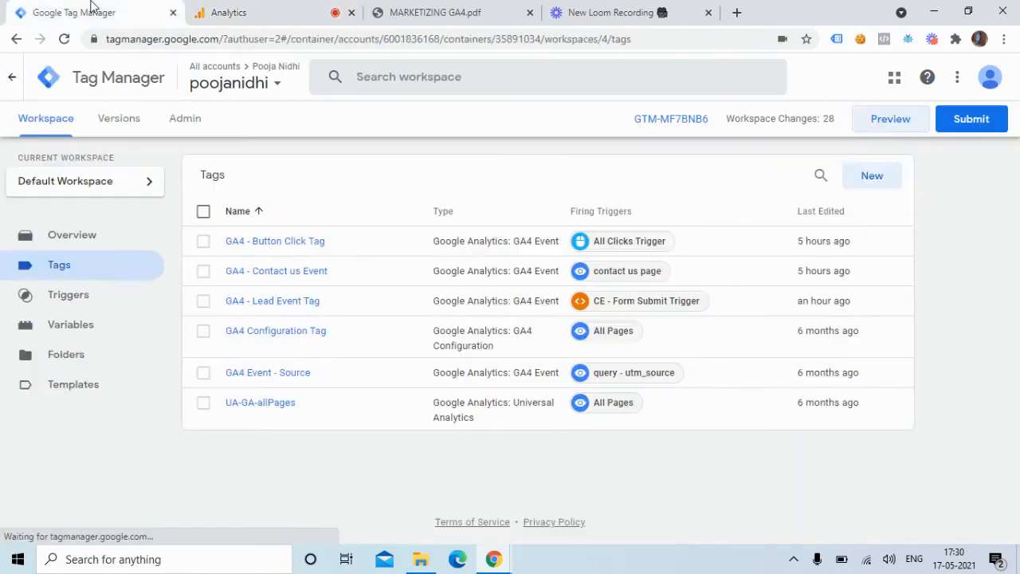
{"action": "left_click", "coordinate": [891, 131]}
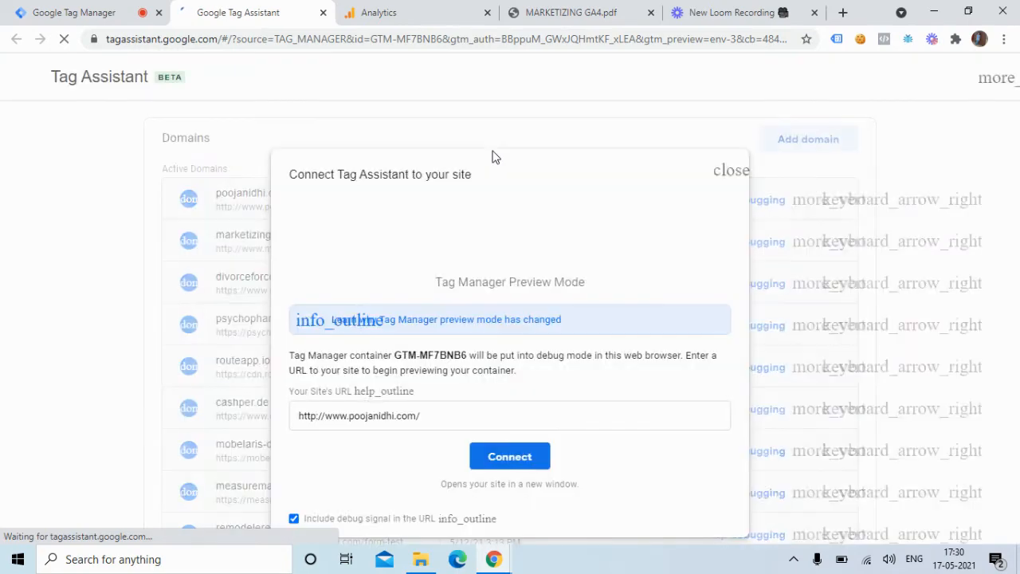
{"action": "left_click", "coordinate": [499, 457]}
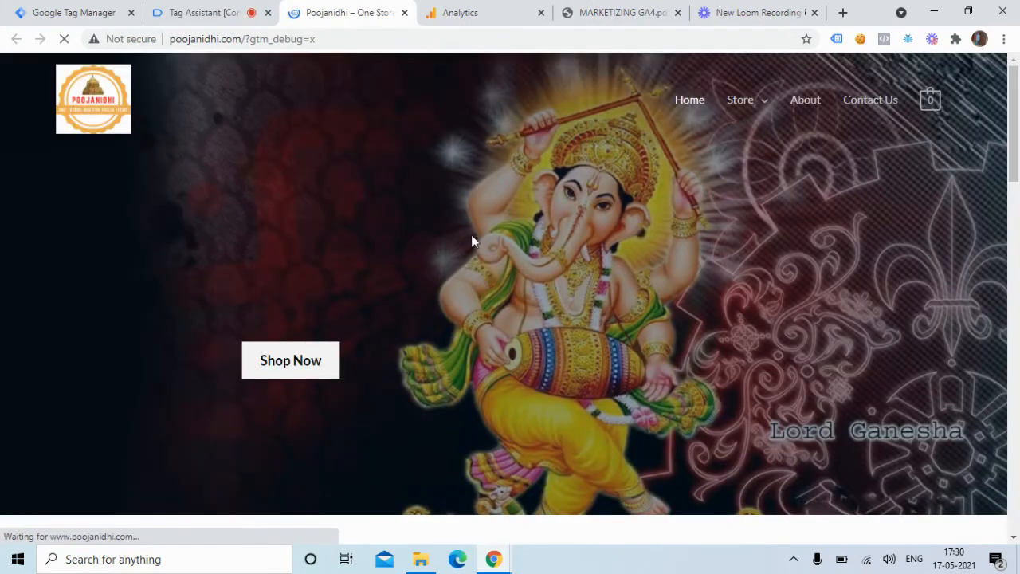
Step: Open DebugView in Analytics and visit the About page on the previewed Poojanidhi site
{"action": "left_click", "coordinate": [485, 9]}
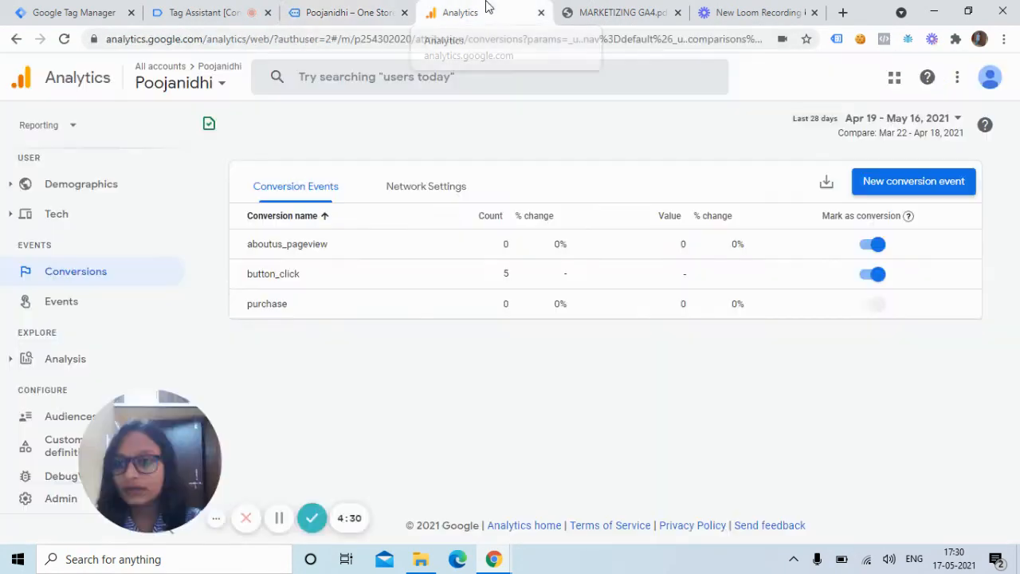
{"action": "left_click", "coordinate": [50, 476]}
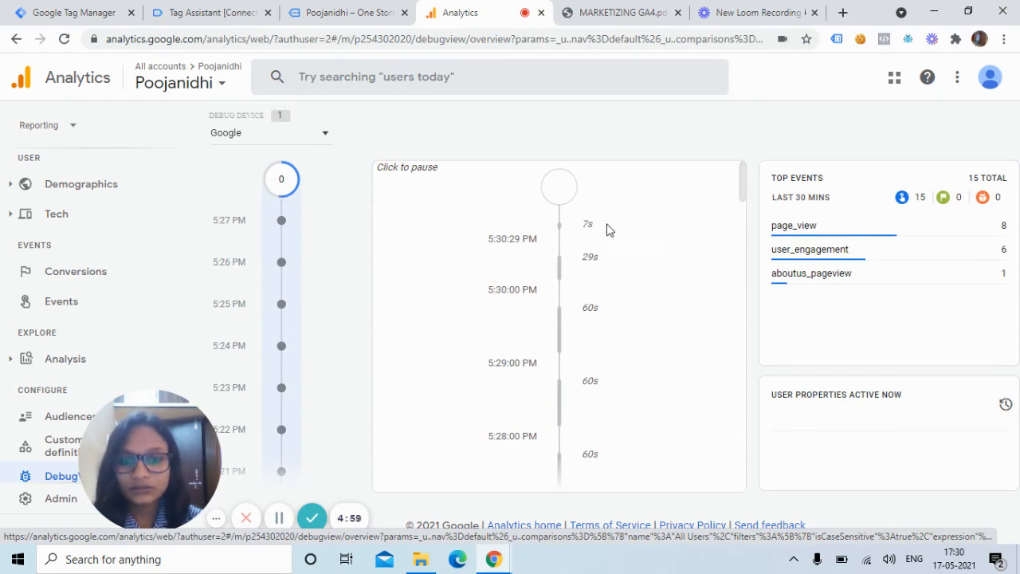
{"action": "left_click", "coordinate": [344, 11]}
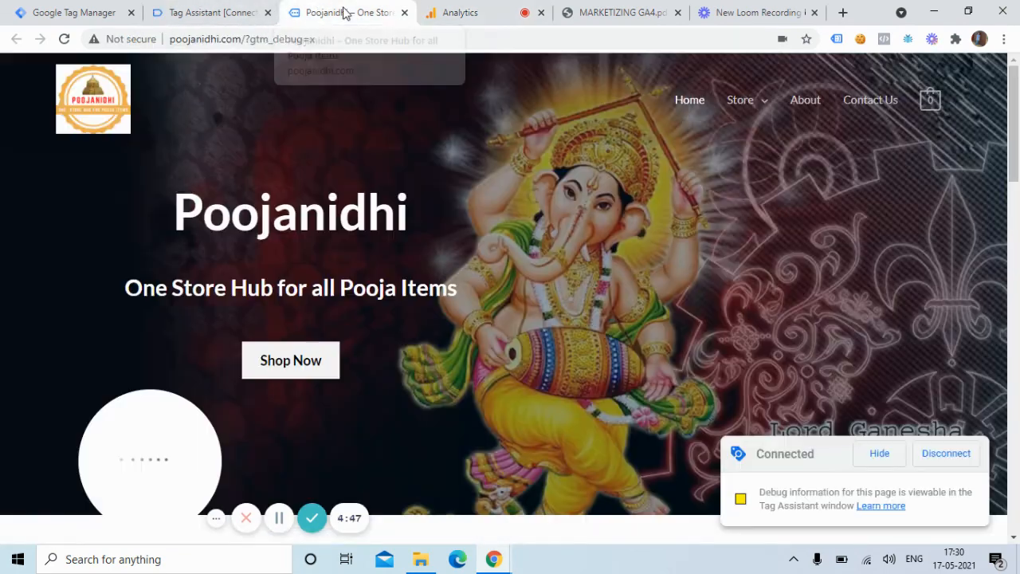
{"action": "left_click", "coordinate": [814, 108]}
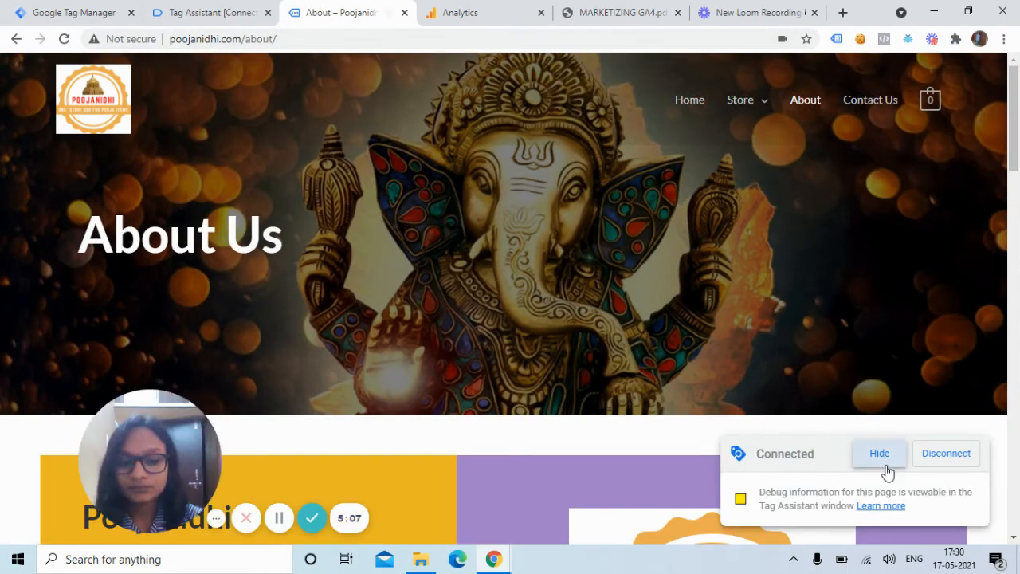
Step: Hide the debug badge on the About page and inspect the page_location parameter of the latest page_view event in Analytics DebugView
{"action": "left_click", "coordinate": [879, 453]}
{"action": "left_click", "coordinate": [460, 12]}
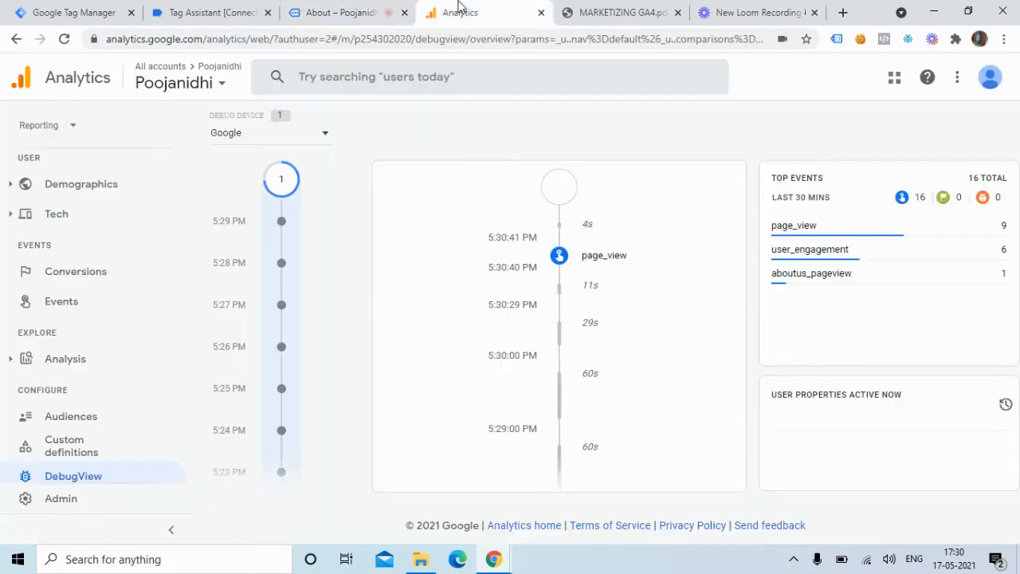
{"action": "left_click", "coordinate": [563, 268]}
{"action": "left_click", "coordinate": [561, 260]}
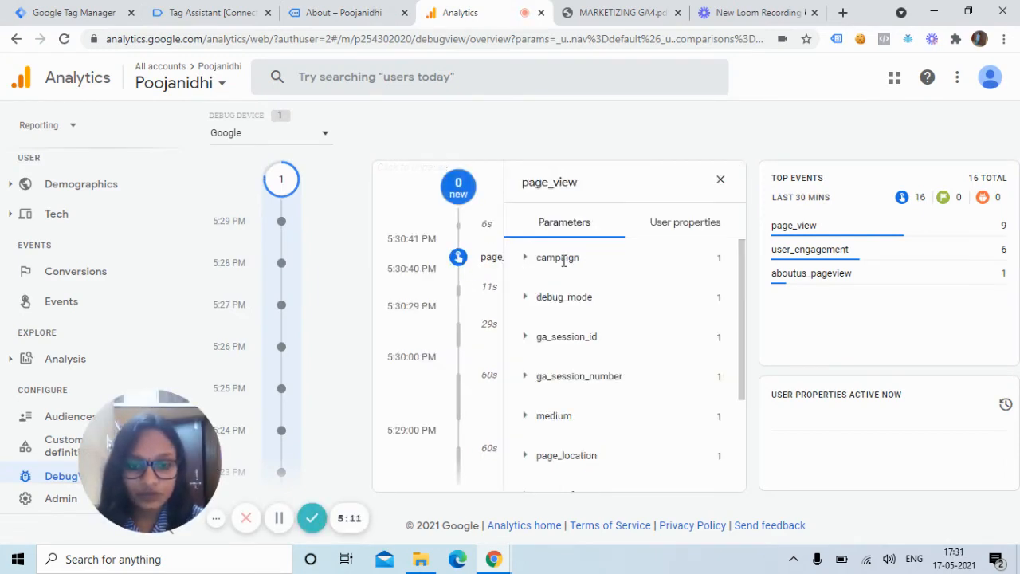
{"action": "left_click", "coordinate": [526, 457]}
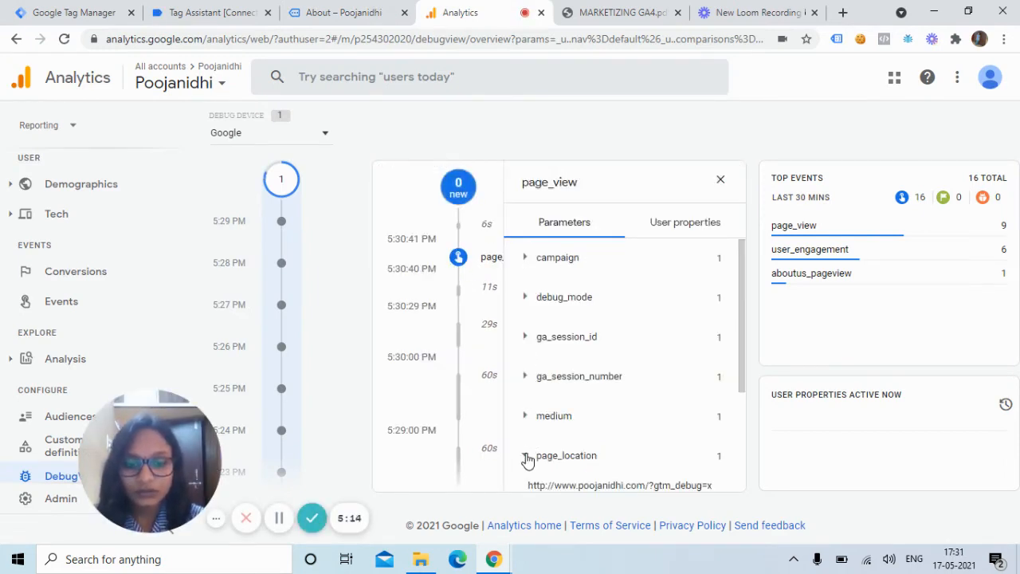
{"action": "left_click", "coordinate": [720, 180]}
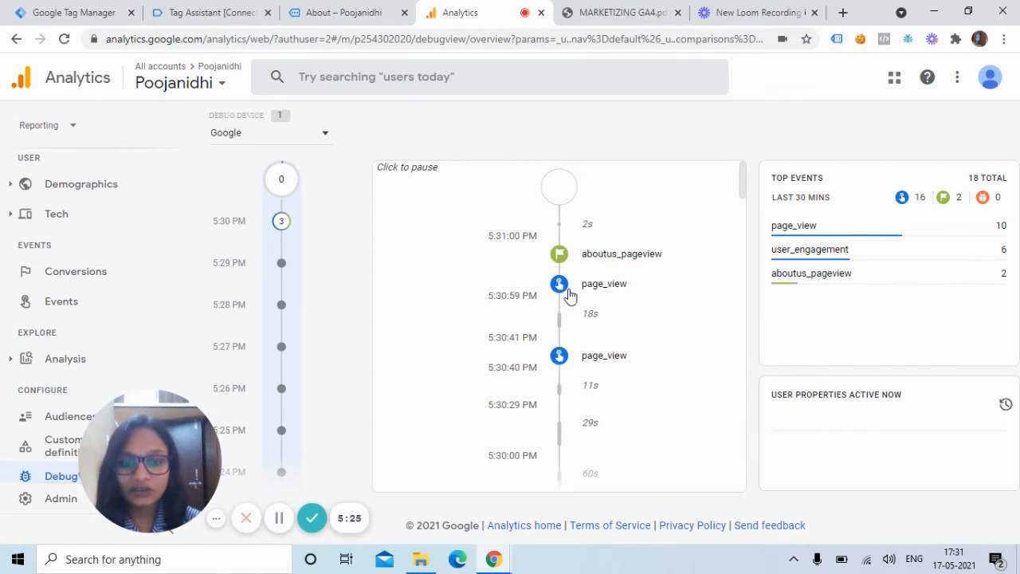
Step: Inspect the aboutus_pageview conversion's parameters in the DebugView timeline, expanding page_location, and close its details
{"action": "left_click", "coordinate": [560, 260]}
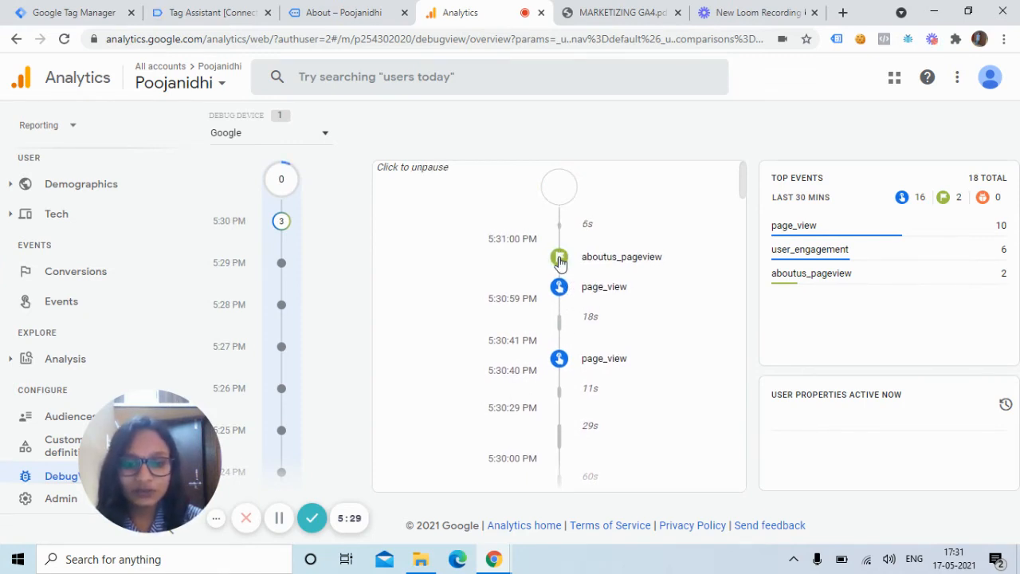
{"action": "left_click", "coordinate": [559, 260]}
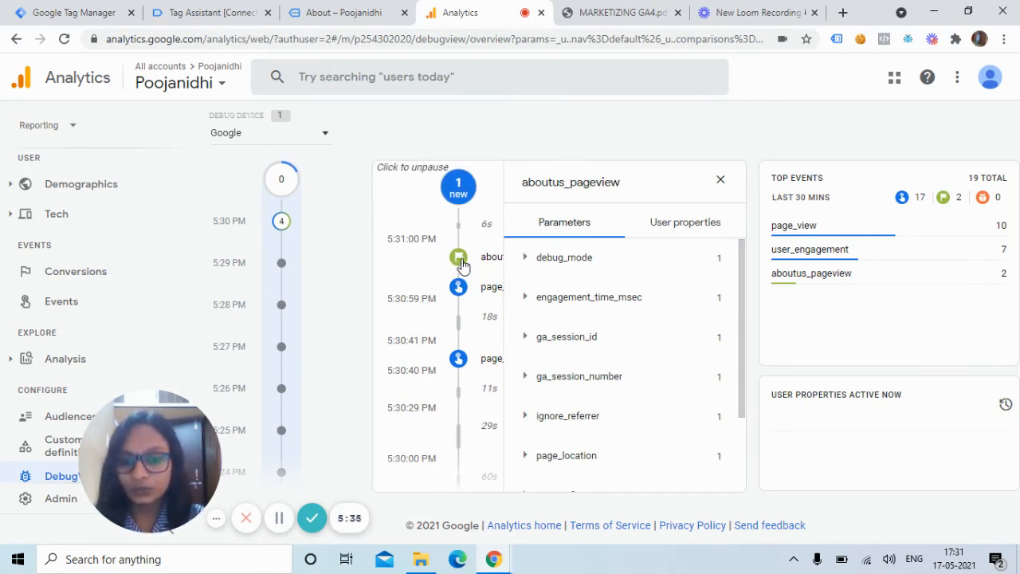
{"action": "left_click", "coordinate": [524, 455]}
{"action": "scroll", "coordinate": [735, 428], "scroll_direction": "down", "scroll_amount": 3}
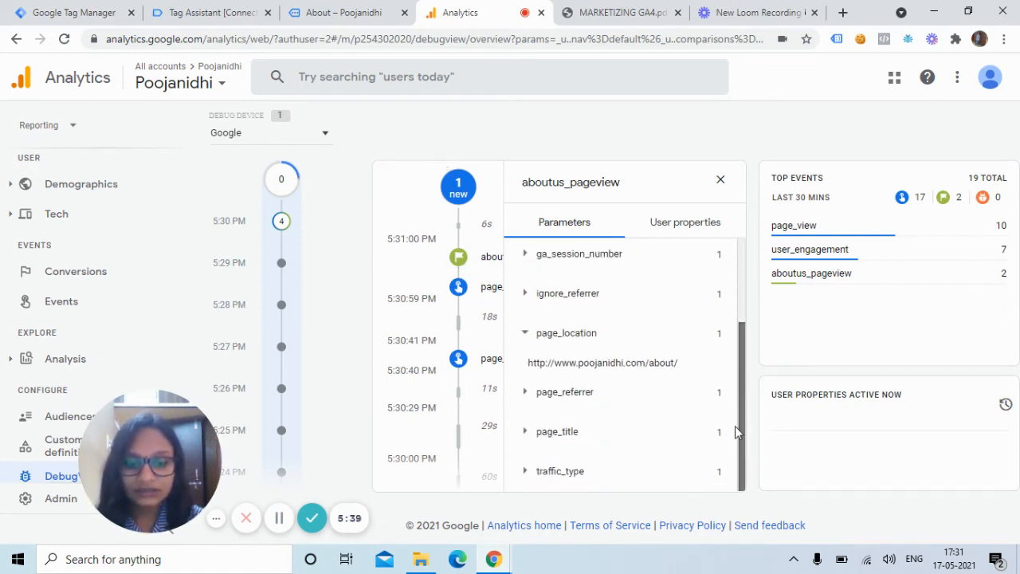
{"action": "left_click_drag", "start_coordinate": [740, 422], "coordinate": [747, 310]}
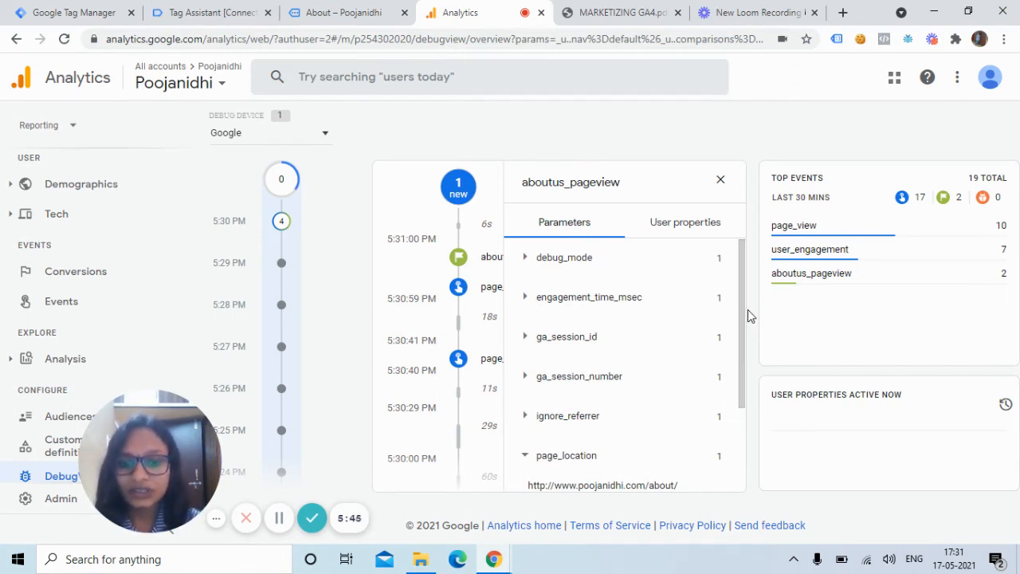
{"action": "left_click", "coordinate": [720, 180]}
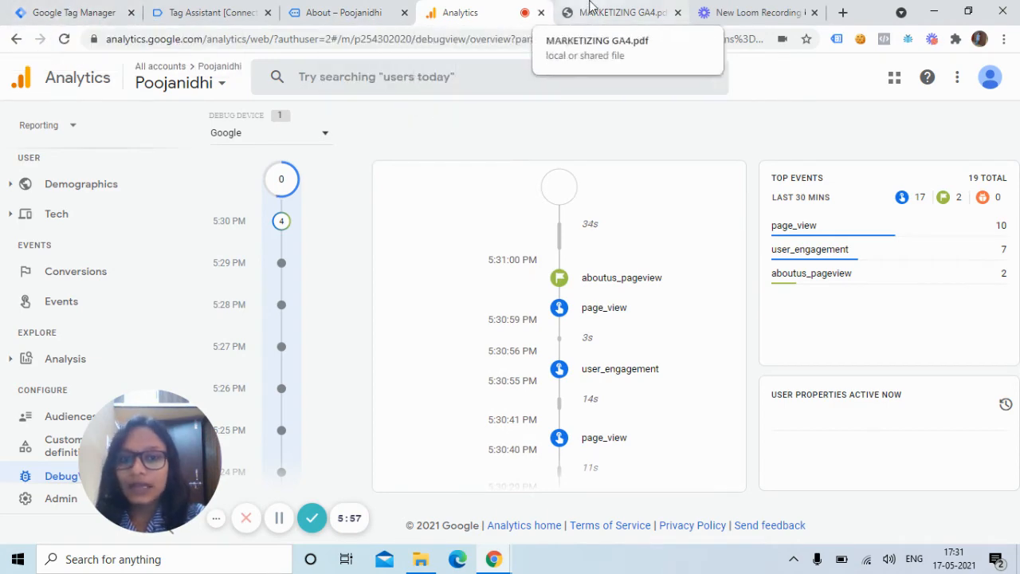
Step: Consult the GA4 Conversion Tracking slide and review the GA4 - Button Click Tag's event name, parameters and trigger in Google Tag Manager
{"action": "left_click", "coordinate": [613, 13]}
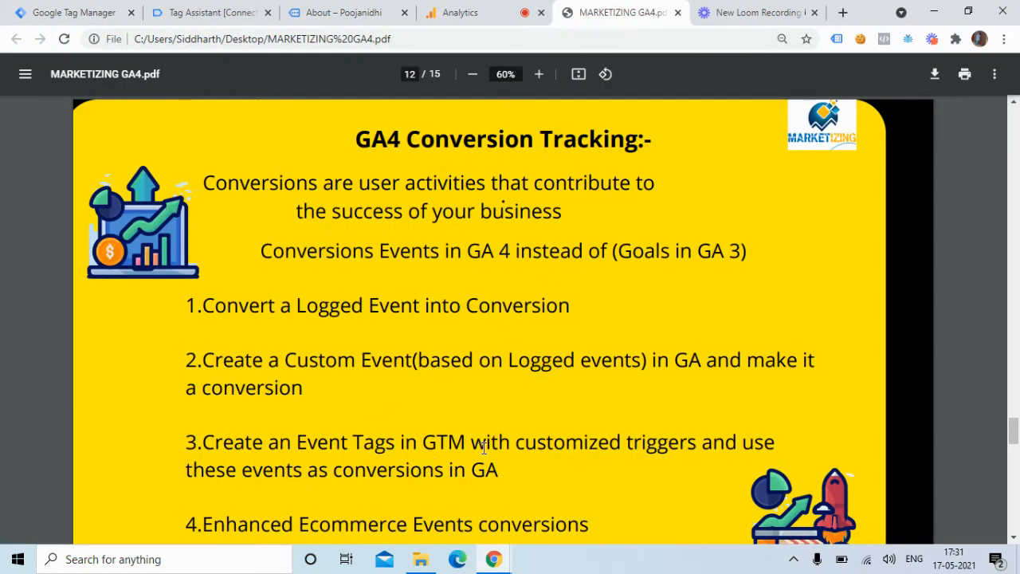
{"action": "left_click", "coordinate": [44, 6]}
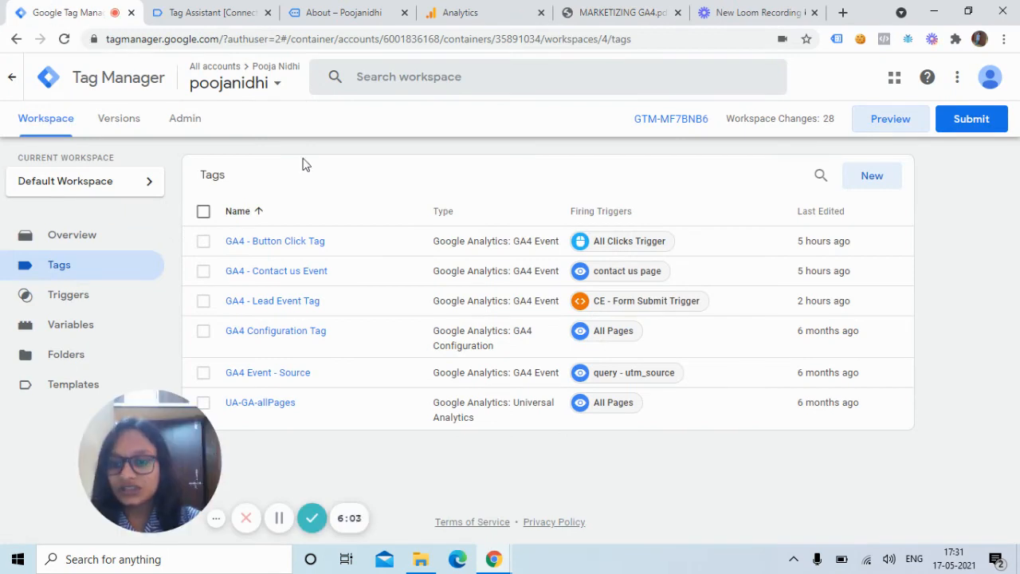
{"action": "left_click", "coordinate": [284, 244]}
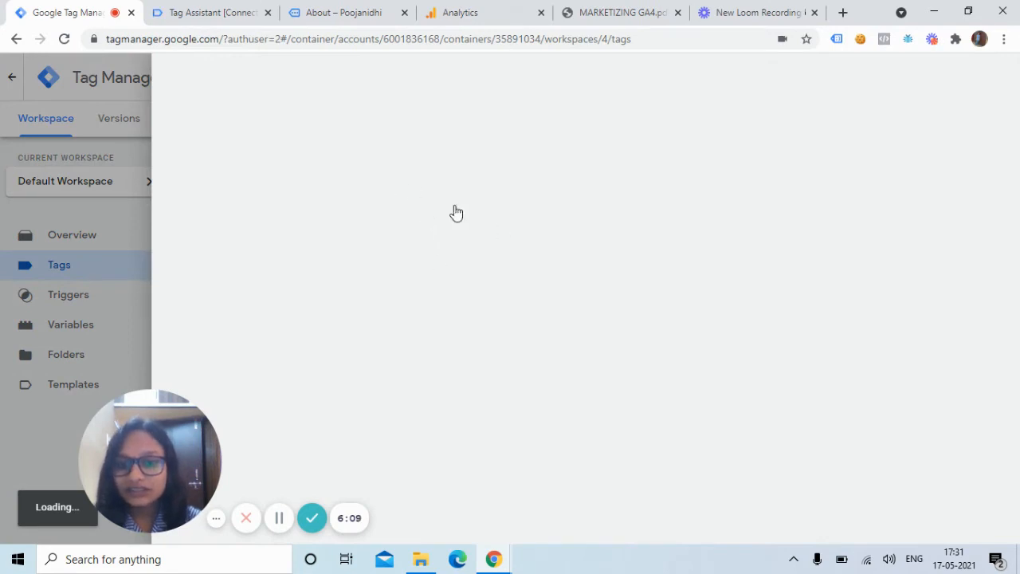
{"action": "scroll", "coordinate": [998, 302], "scroll_direction": "down", "scroll_amount": 2}
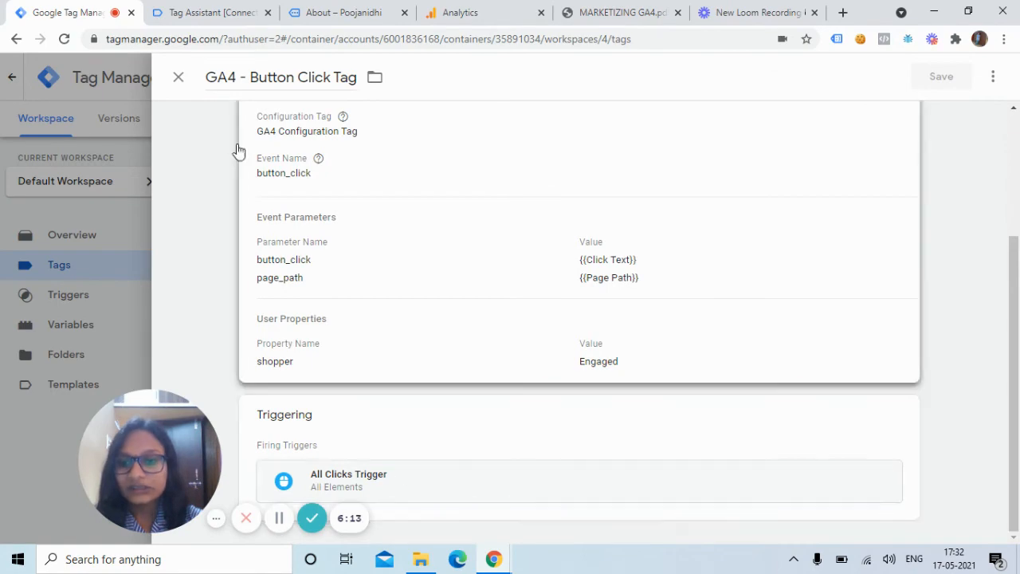
{"action": "left_click", "coordinate": [178, 77]}
Step: Review the existing events and their conversion marks in Analytics, and compare them with the tags in Google Tag Manager
{"action": "left_click", "coordinate": [446, 12]}
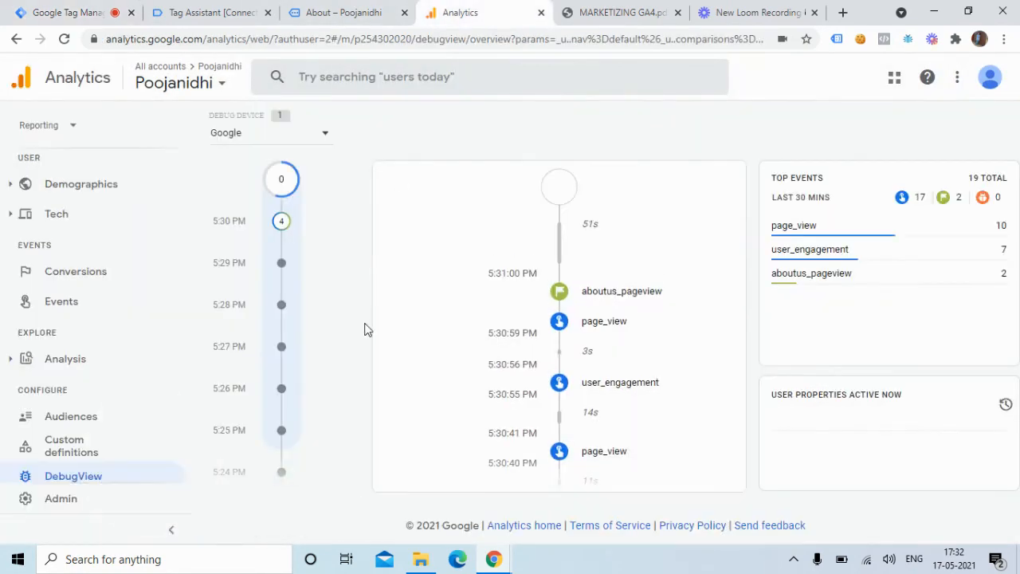
{"action": "left_click", "coordinate": [79, 310]}
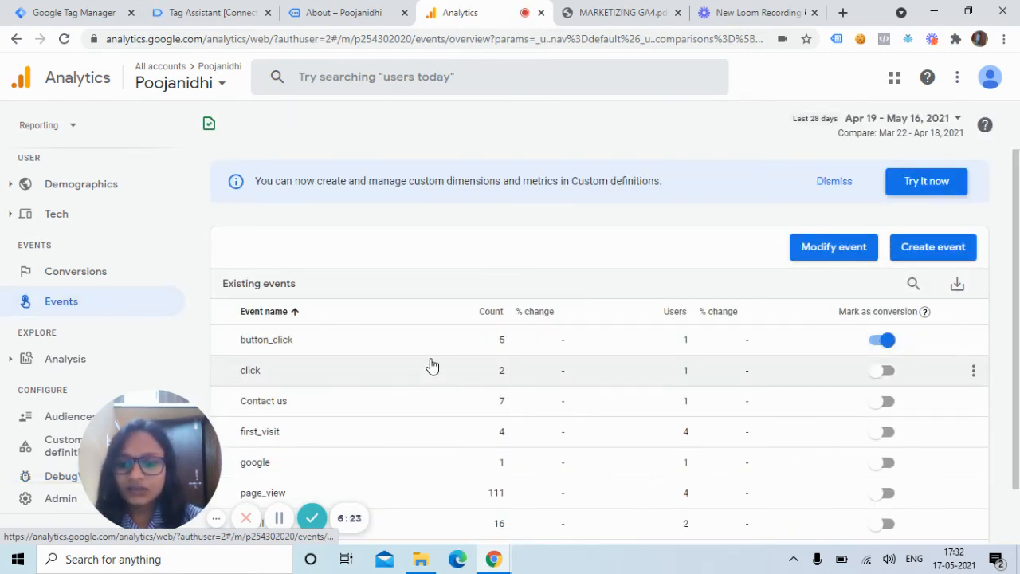
{"action": "scroll", "coordinate": [1016, 350], "scroll_direction": "down", "scroll_amount": 1}
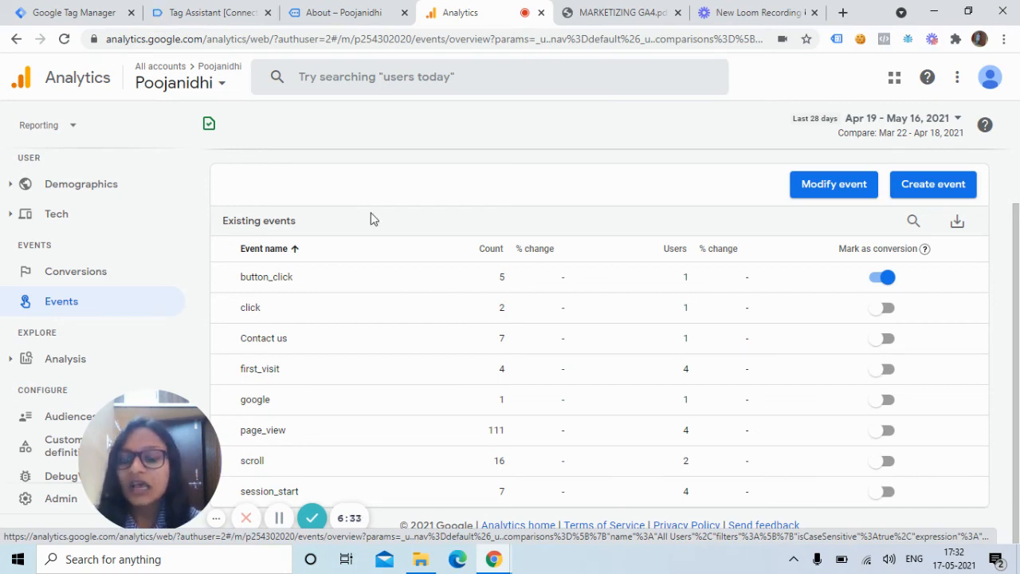
{"action": "left_click", "coordinate": [72, 12]}
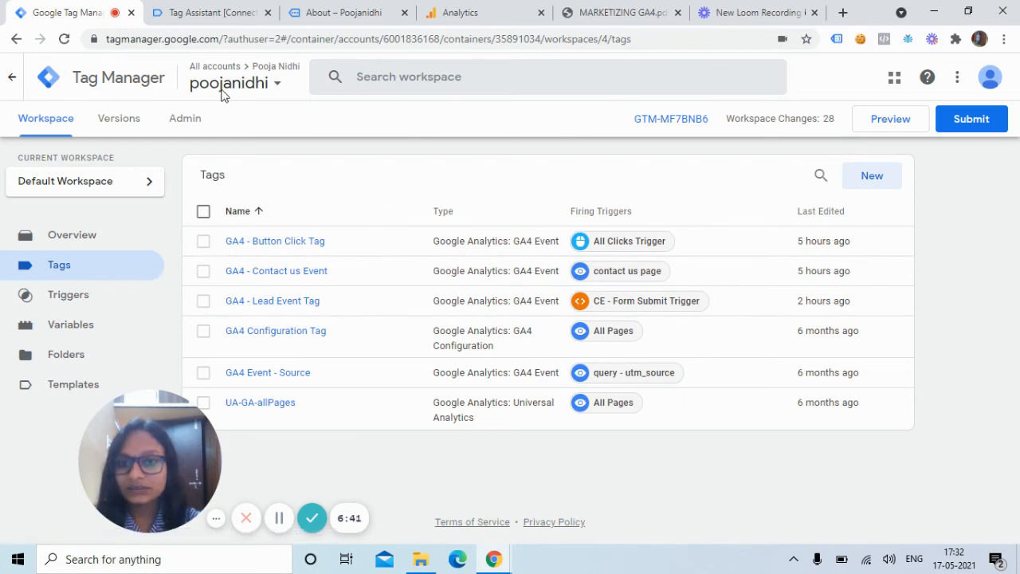
{"action": "left_click", "coordinate": [458, 10]}
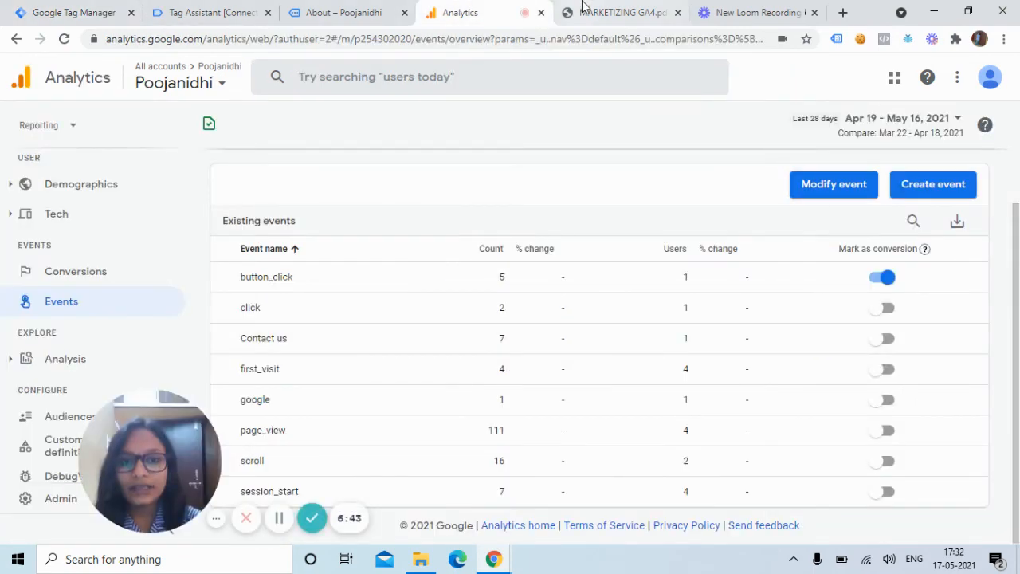
Step: Consult the GA4 Conversion Tracking slide, return to Analytics and examine the item table in the Ecommerce purchases report
{"action": "left_click", "coordinate": [584, 9]}
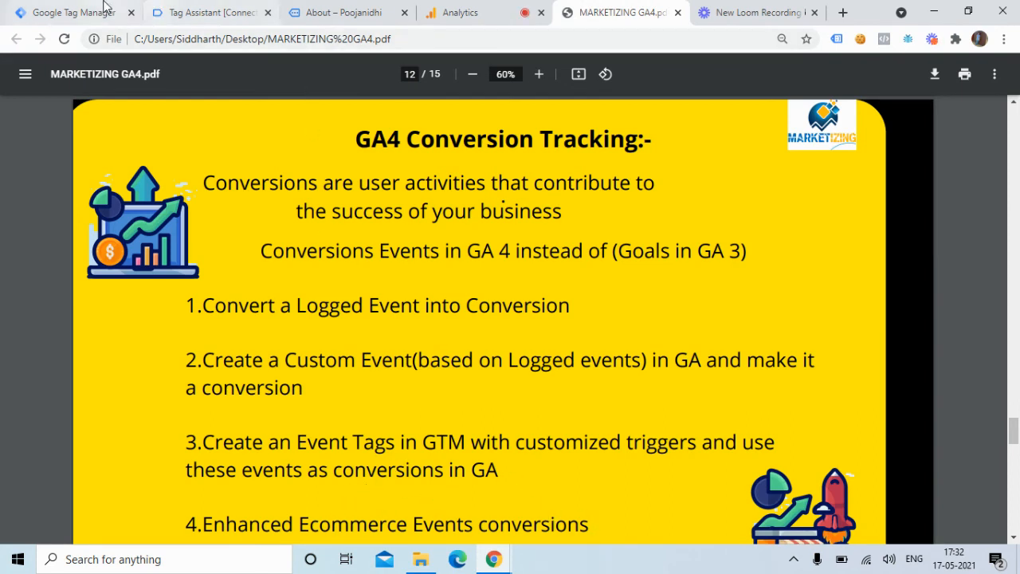
{"action": "left_click", "coordinate": [469, 11]}
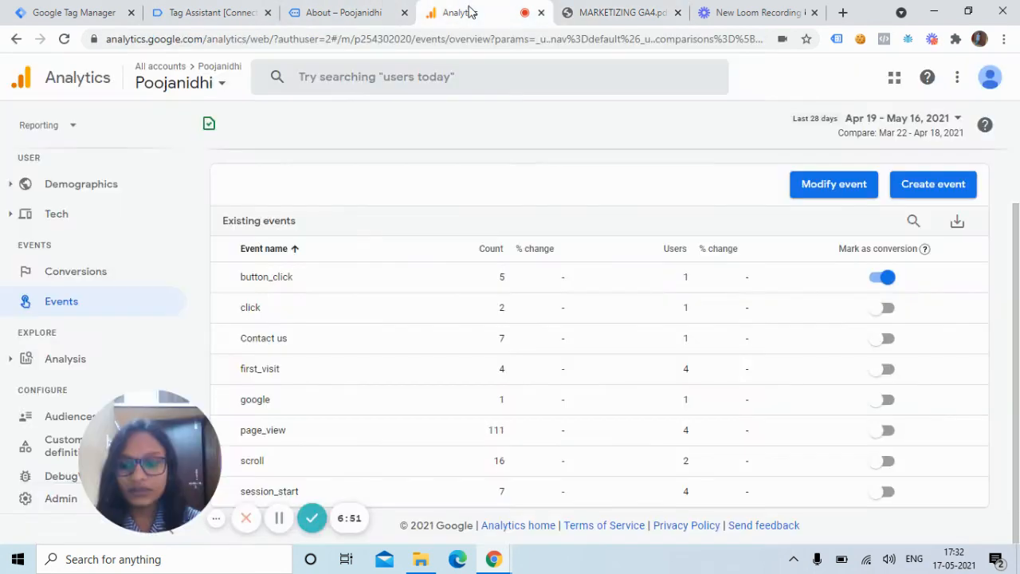
{"action": "left_click_drag", "start_coordinate": [159, 430], "coordinate": [877, 431]}
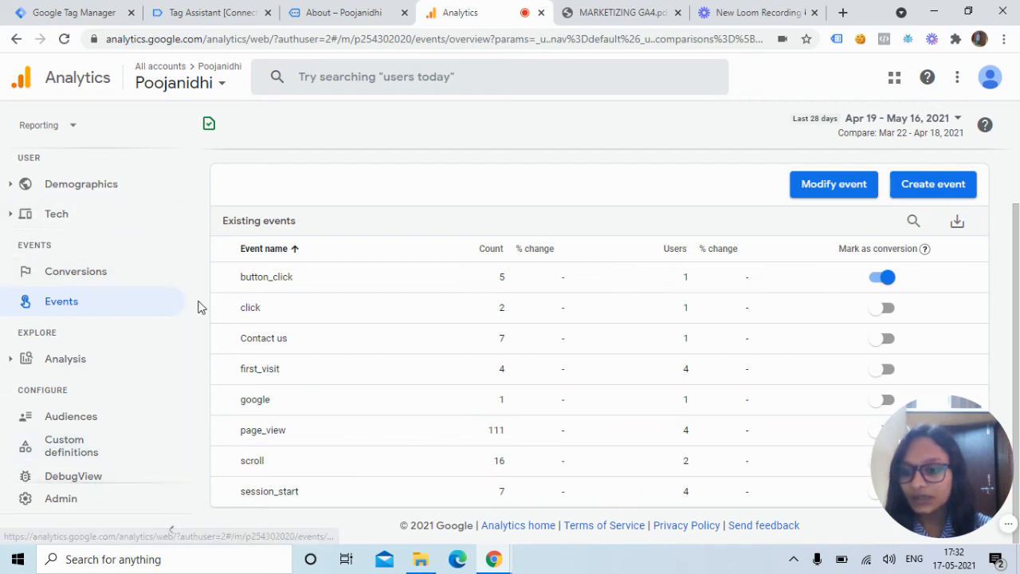
{"action": "scroll", "coordinate": [196, 271], "scroll_direction": "up", "scroll_amount": 3}
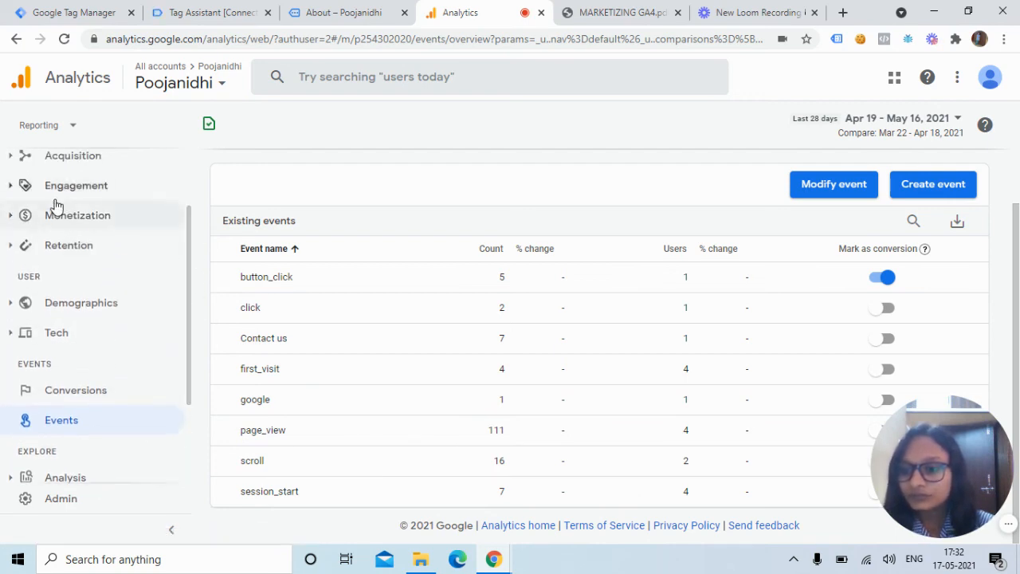
{"action": "left_click", "coordinate": [39, 218]}
{"action": "left_click", "coordinate": [66, 271]}
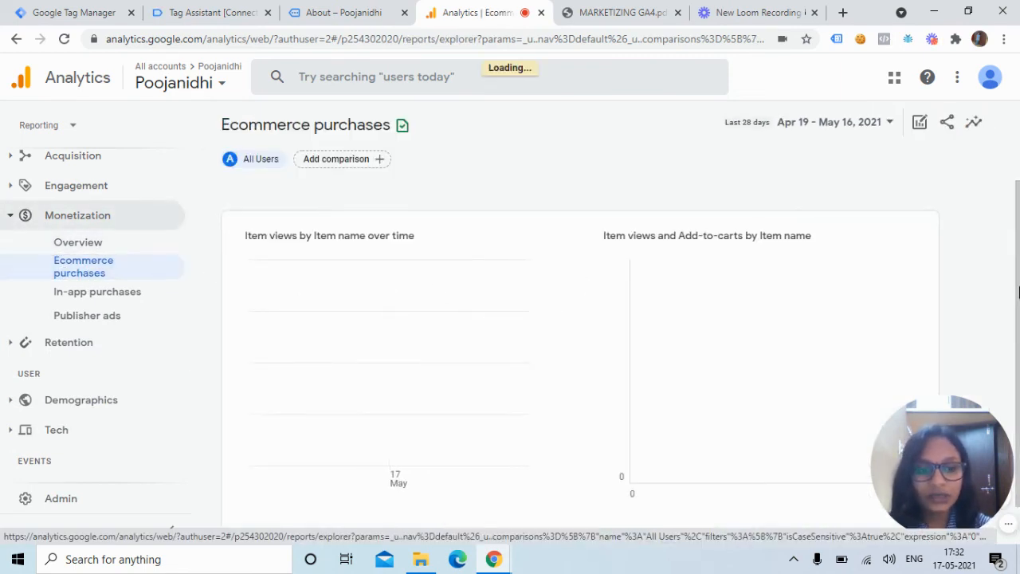
{"action": "scroll", "coordinate": [1012, 391], "scroll_direction": "down", "scroll_amount": 4}
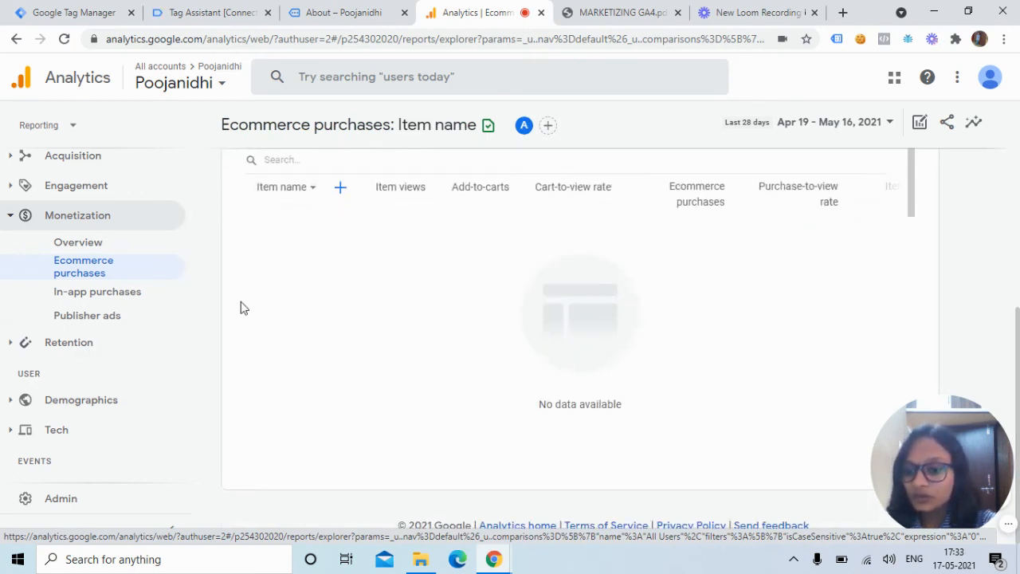
Step: Review the existing events and the list of conversion events in Analytics, and return to the GA4 Conversion Tracking slide
{"action": "left_click_drag", "start_coordinate": [188, 339], "coordinate": [157, 404]}
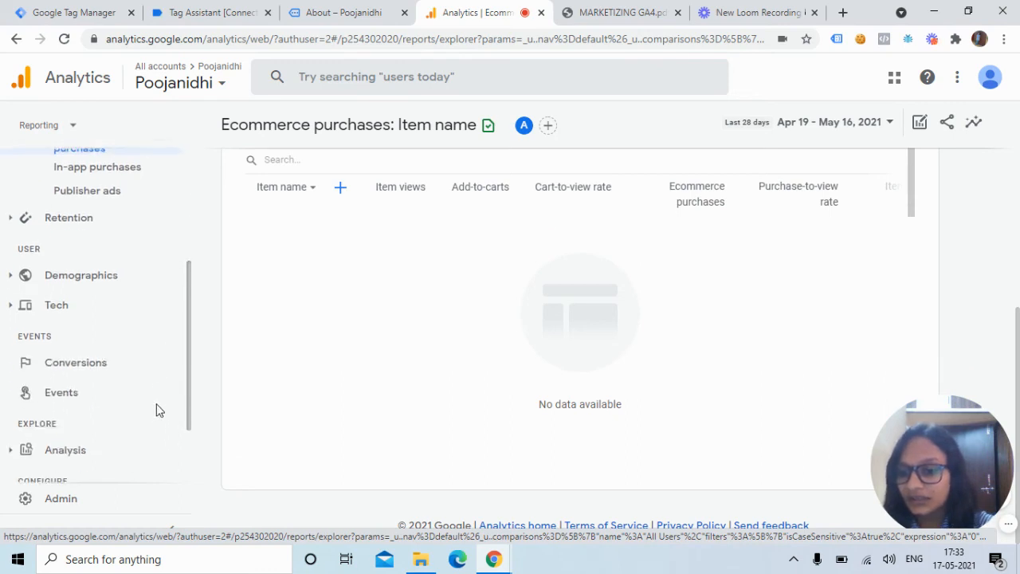
{"action": "left_click", "coordinate": [53, 384]}
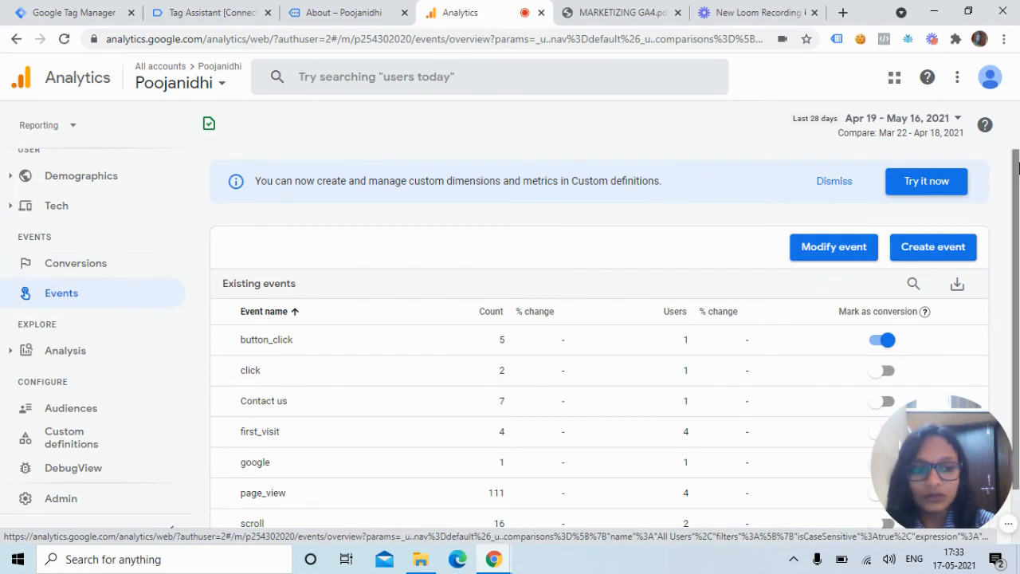
{"action": "scroll", "coordinate": [1016, 278], "scroll_direction": "down", "scroll_amount": 1}
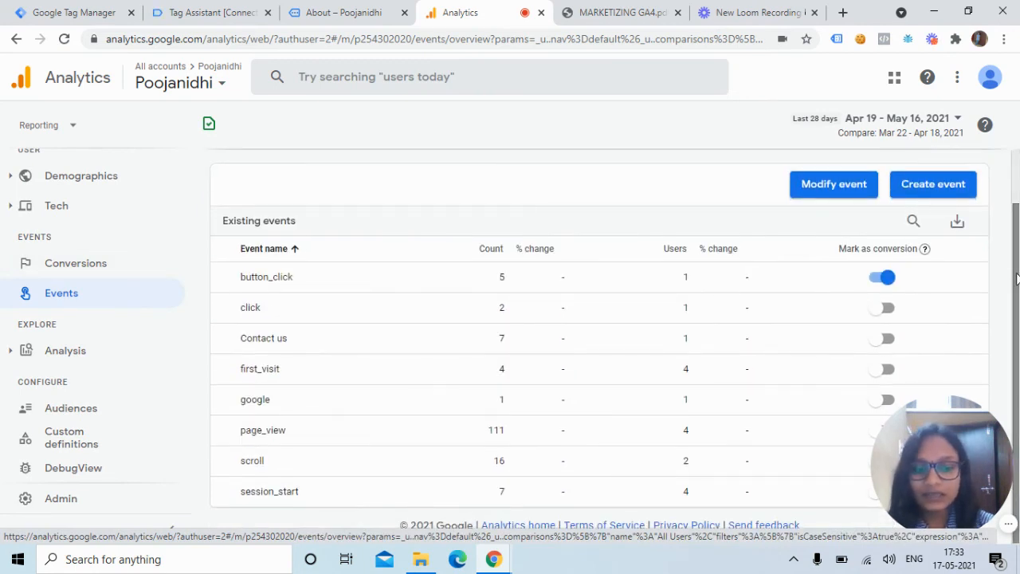
{"action": "left_click", "coordinate": [91, 276]}
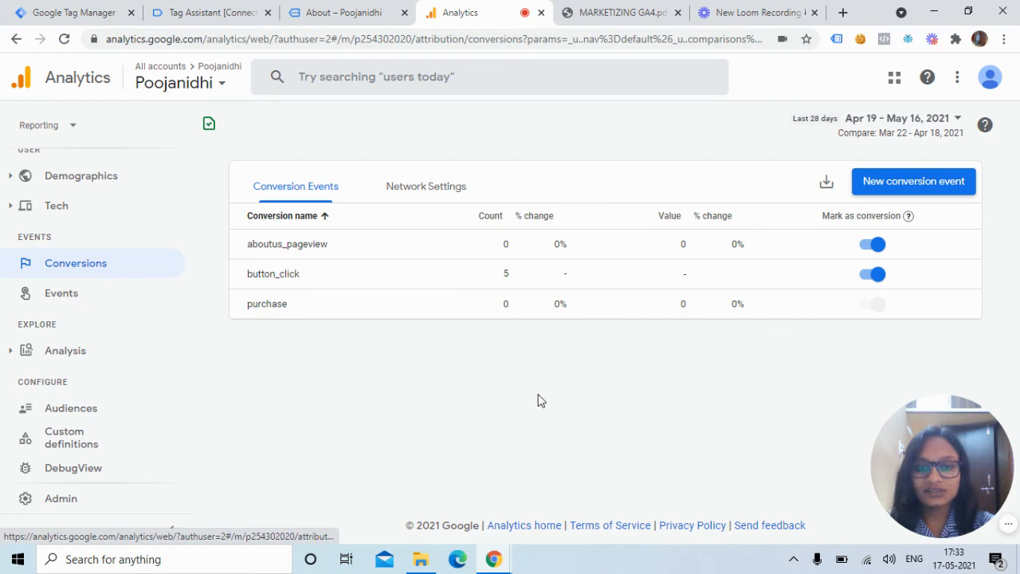
{"action": "left_click", "coordinate": [665, 11]}
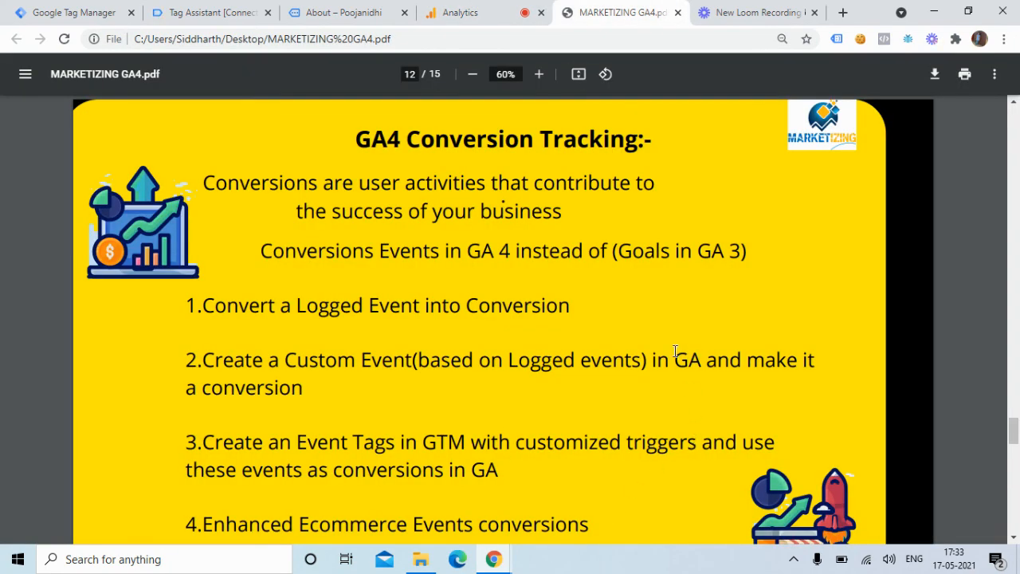